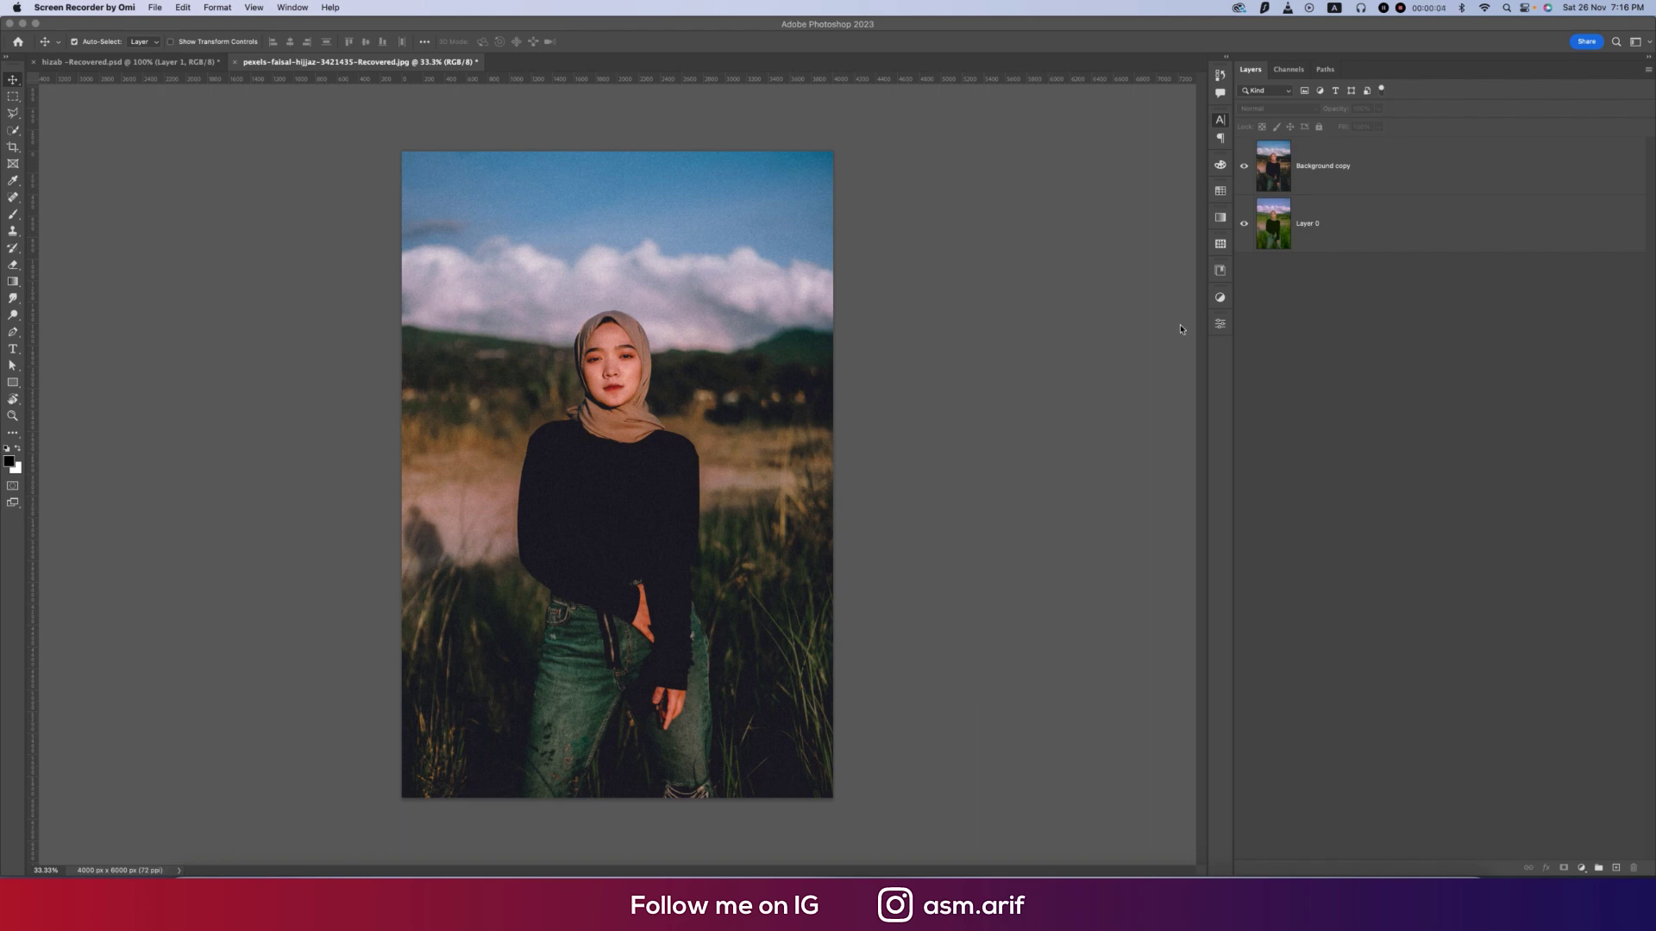
Toggle the edited Background copy's visibility to compare it with the original
click(1245, 165)
click(1245, 165)
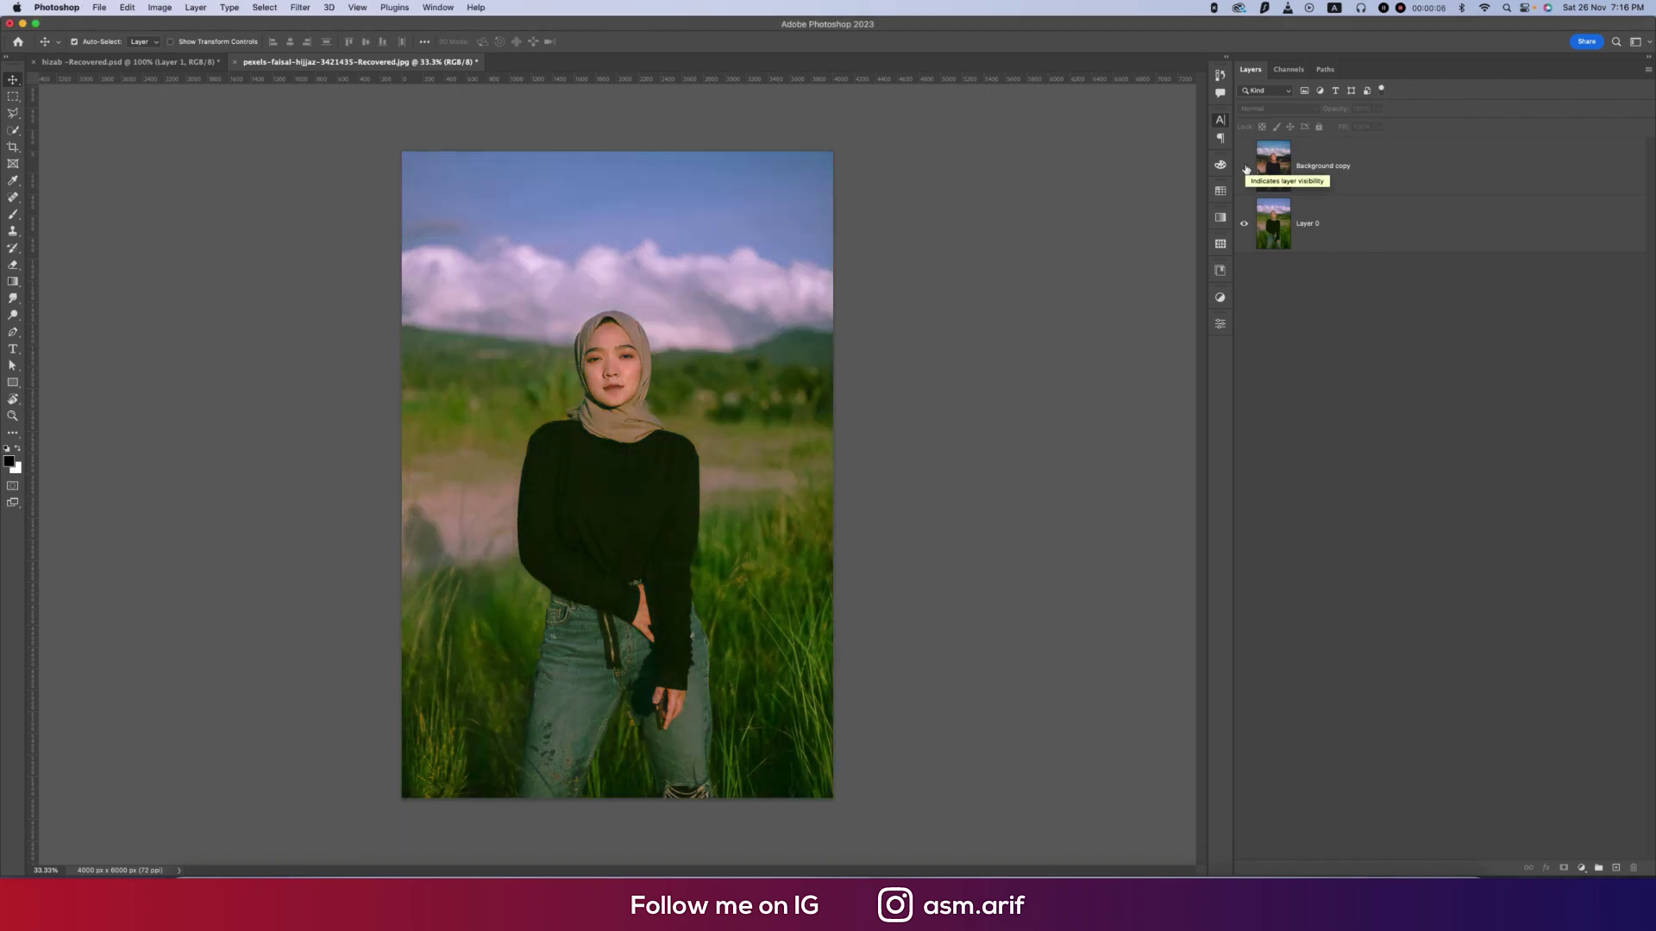
click(1244, 166)
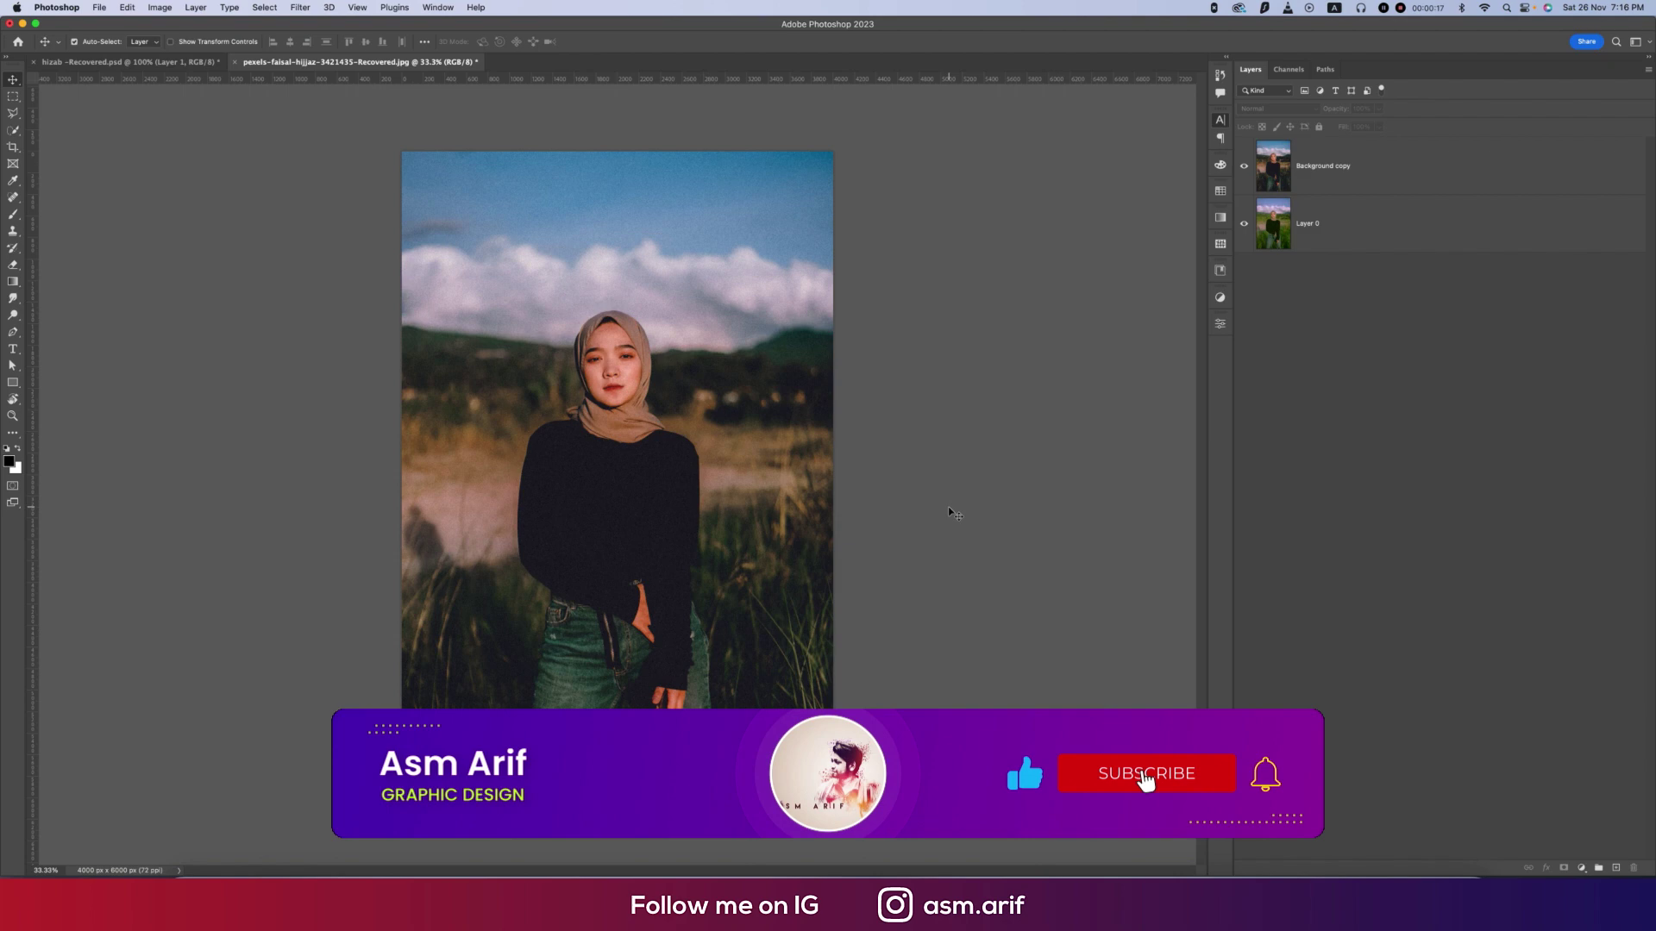
Delete the Background copy layer and convert Layer 0 into a smart object
click(1314, 184)
key(Delete)
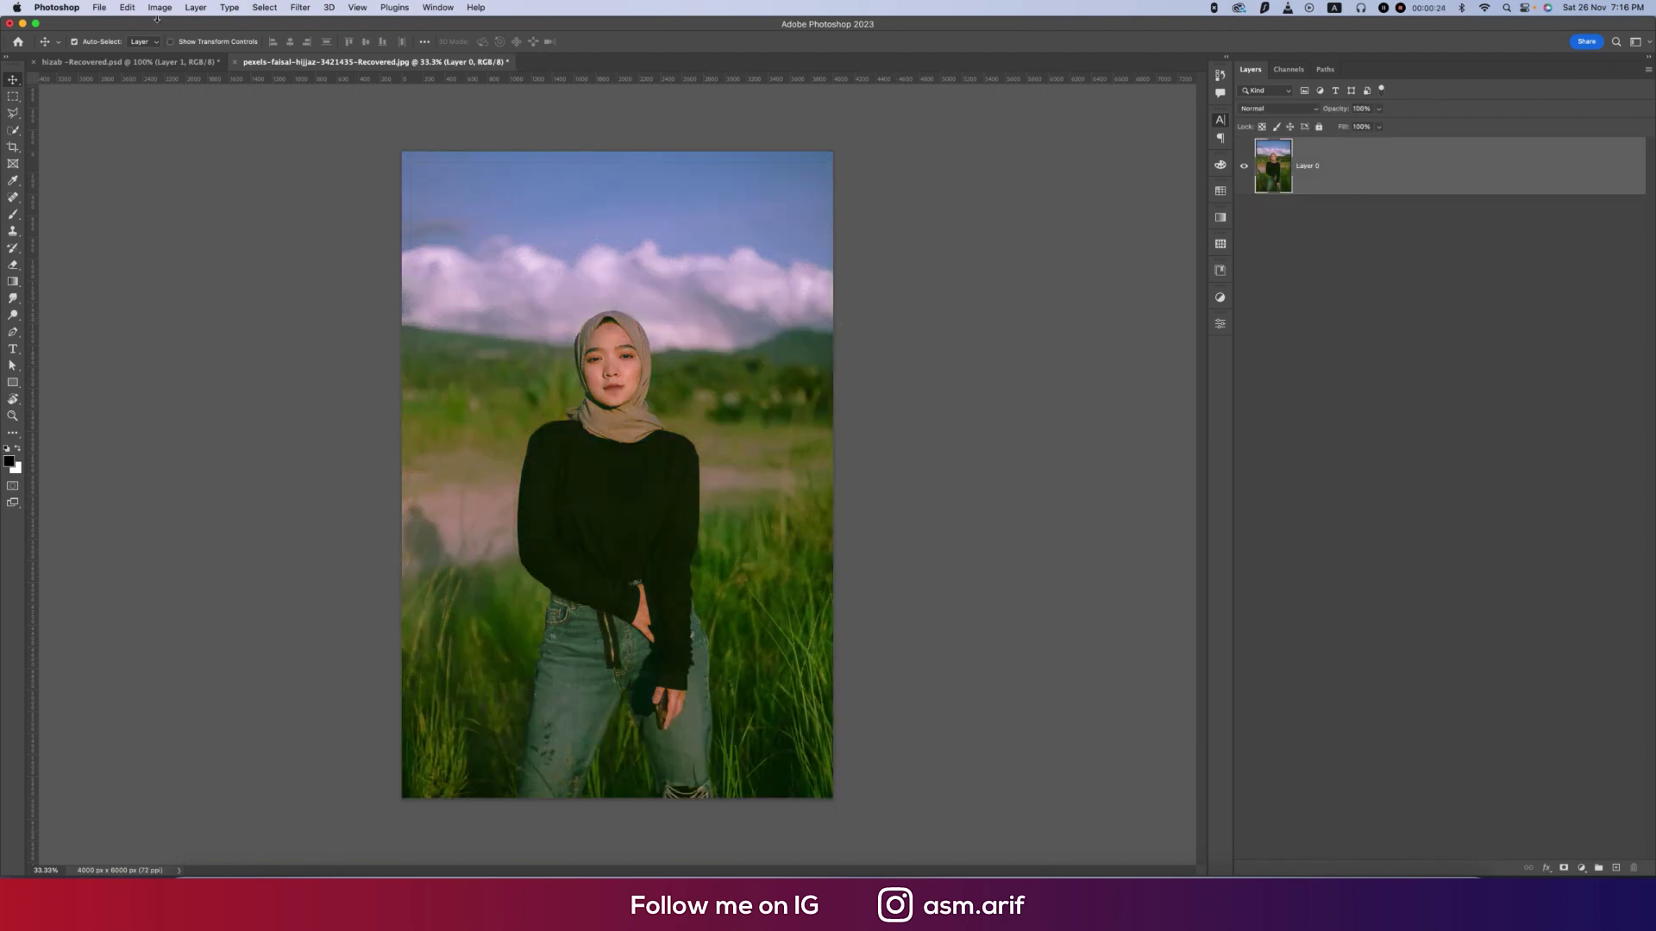
right_click(1419, 183)
click(1445, 404)
Open the Camera Raw filter and load the saved XMP preset onto the photo
click(300, 7)
click(345, 116)
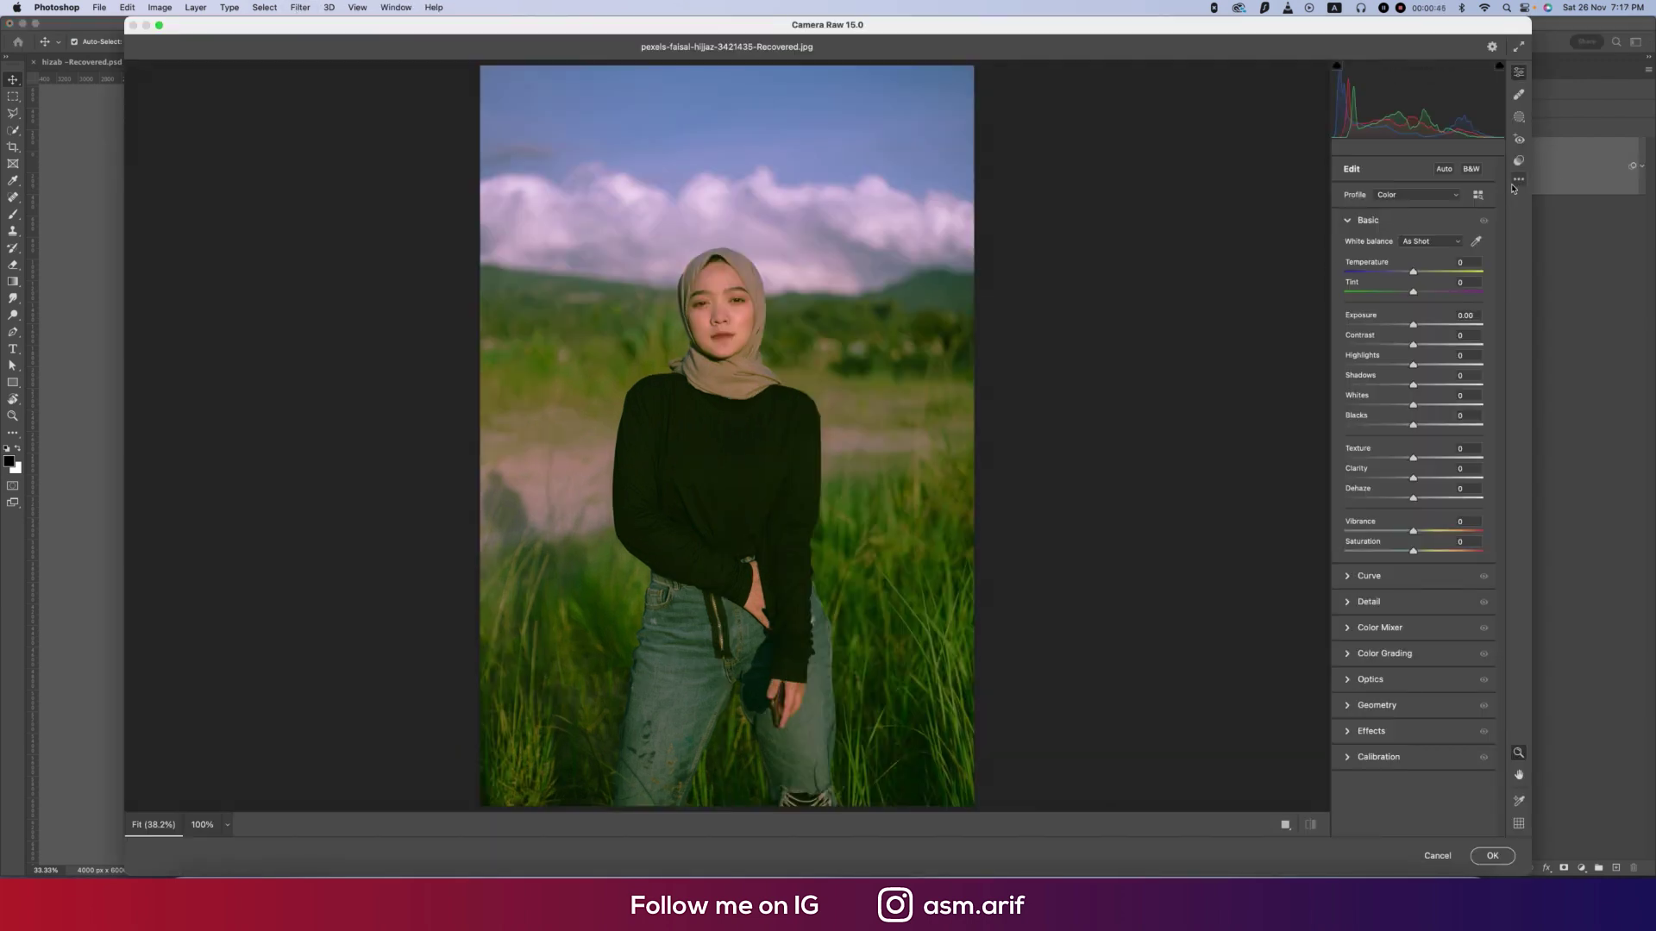
click(1518, 179)
click(1380, 341)
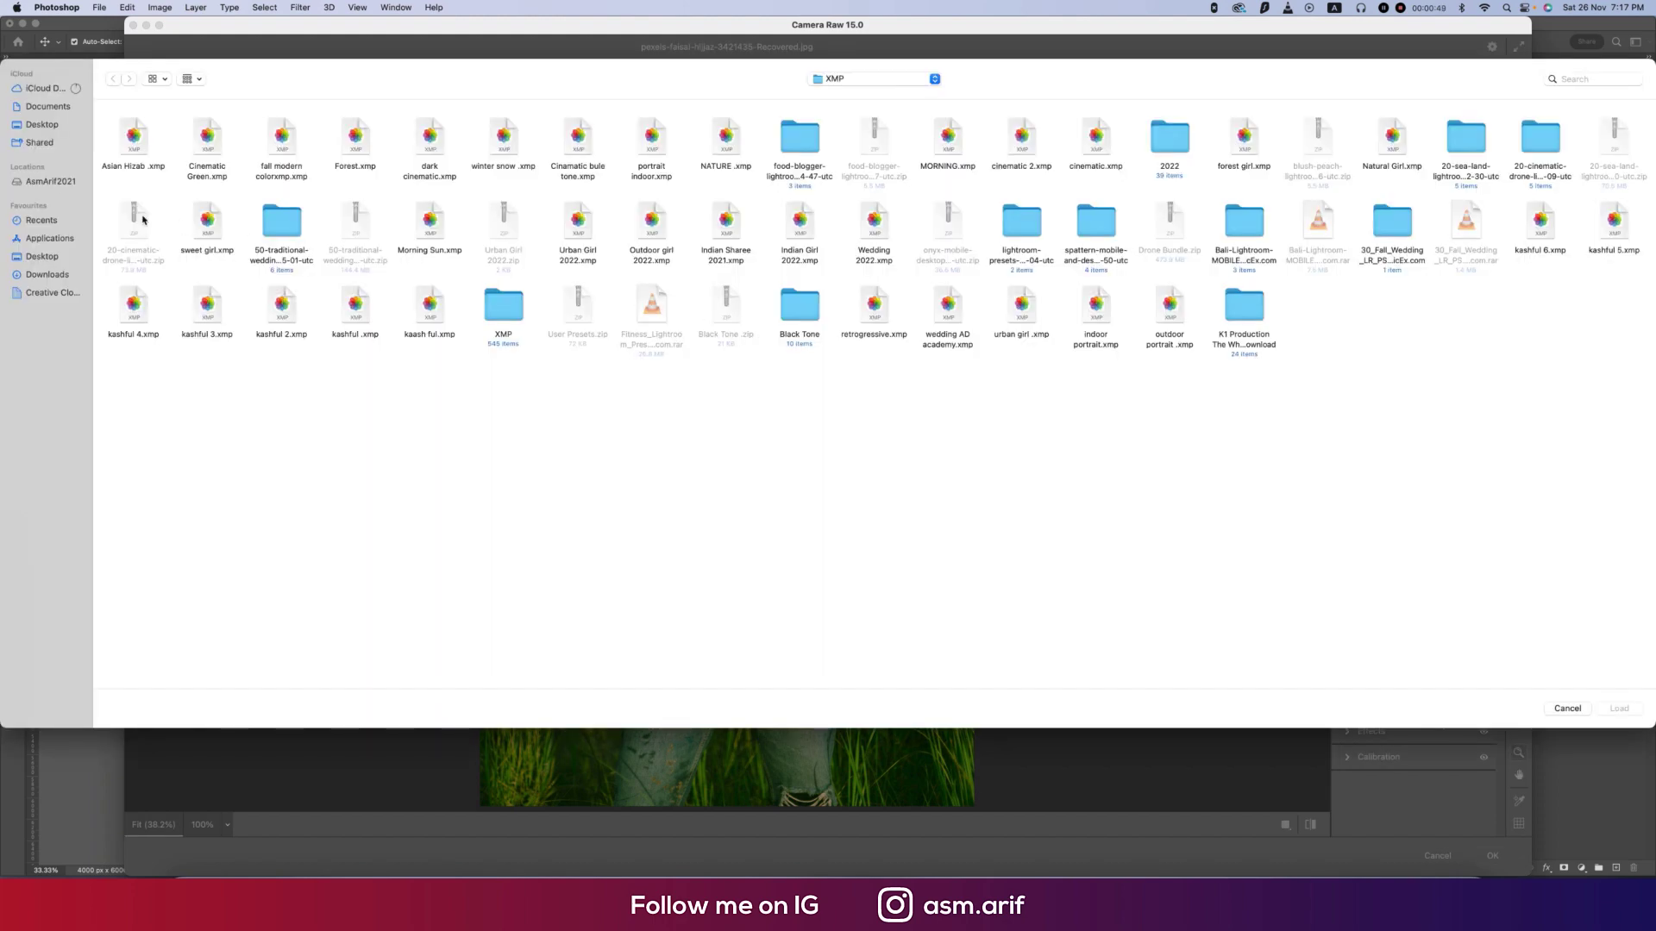
double_click(207, 220)
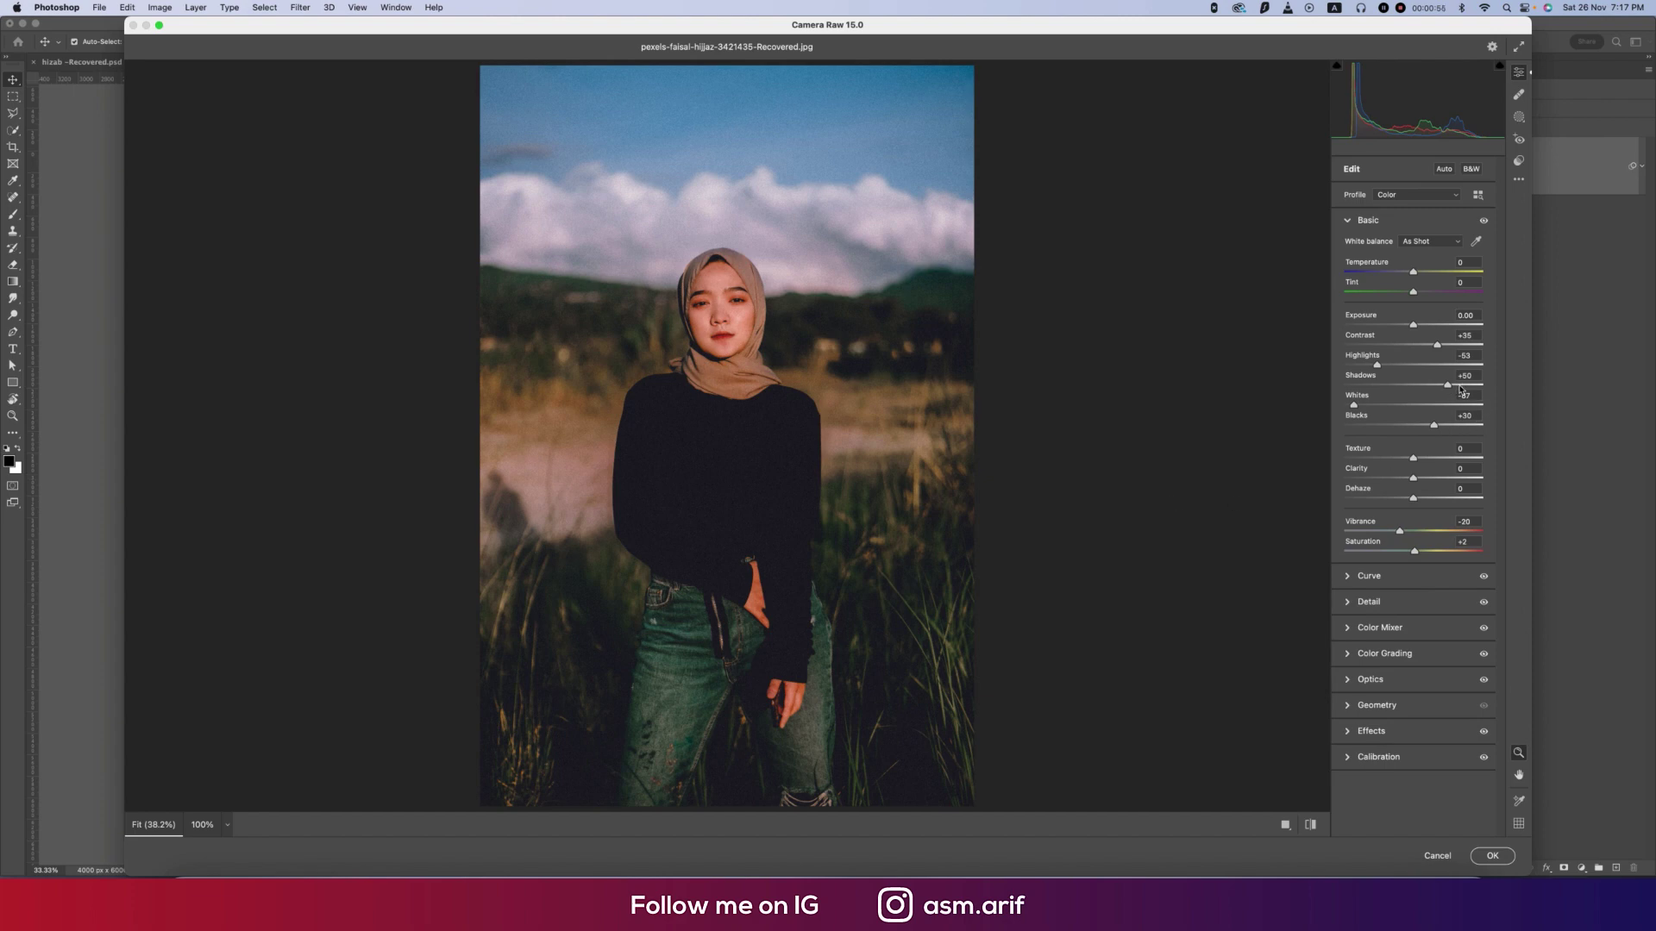
Raise Shadows and Blacks, set Whites to -33, and lower Contrast to +16
click(1458, 385)
click(1444, 424)
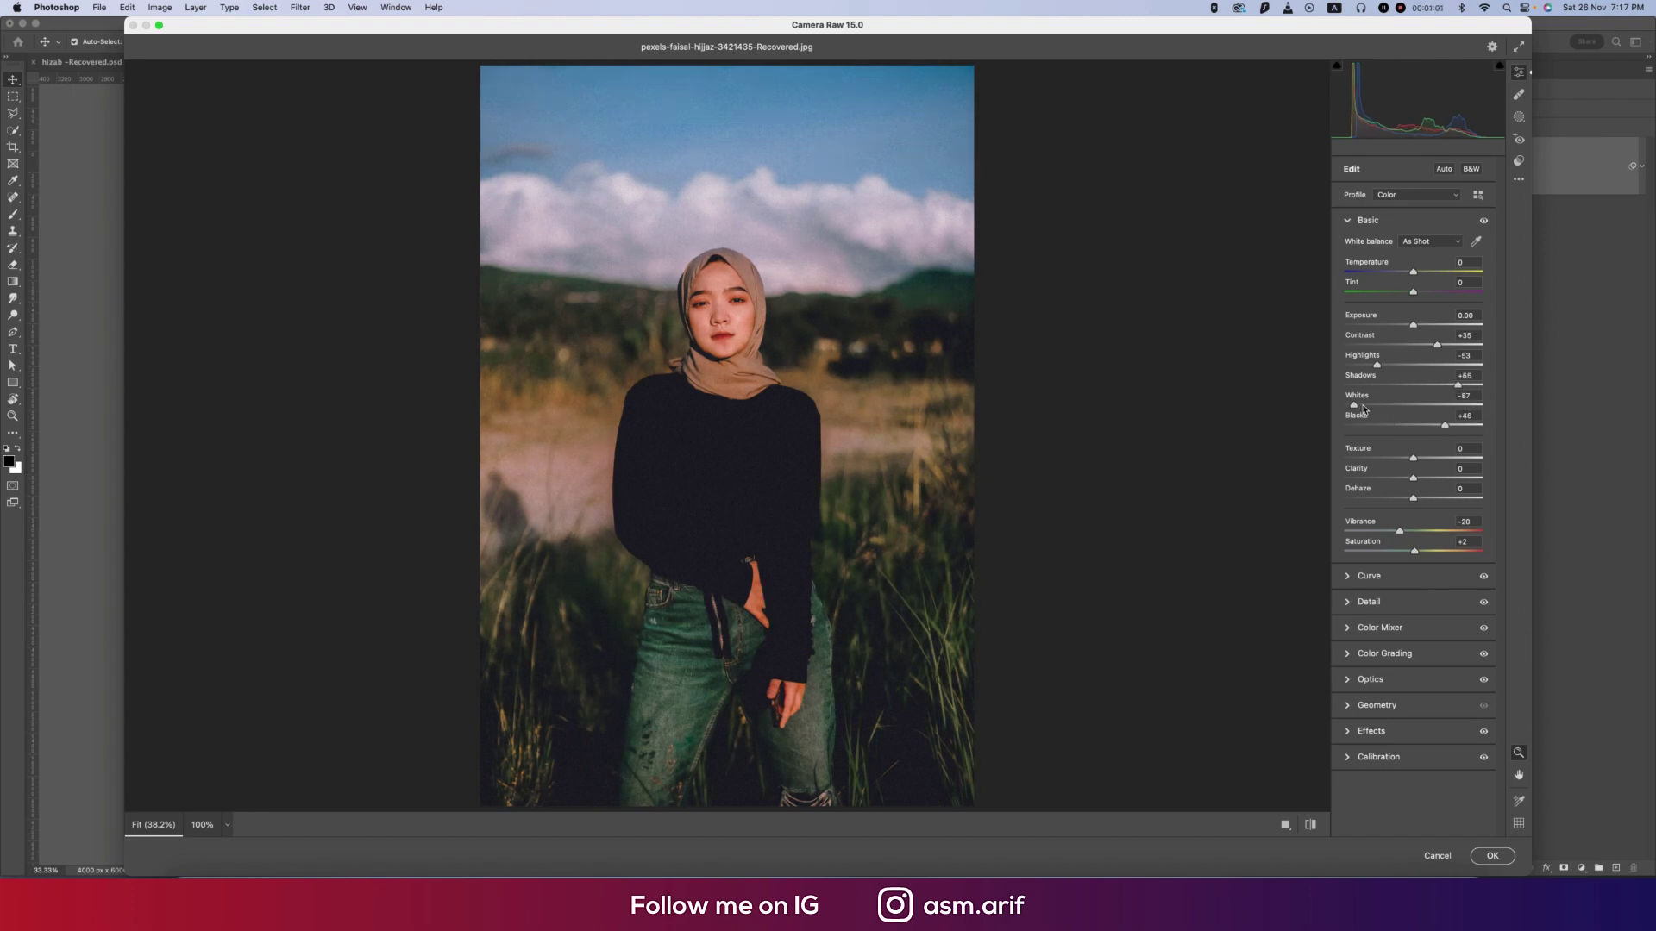
drag(1363, 410, 1395, 408)
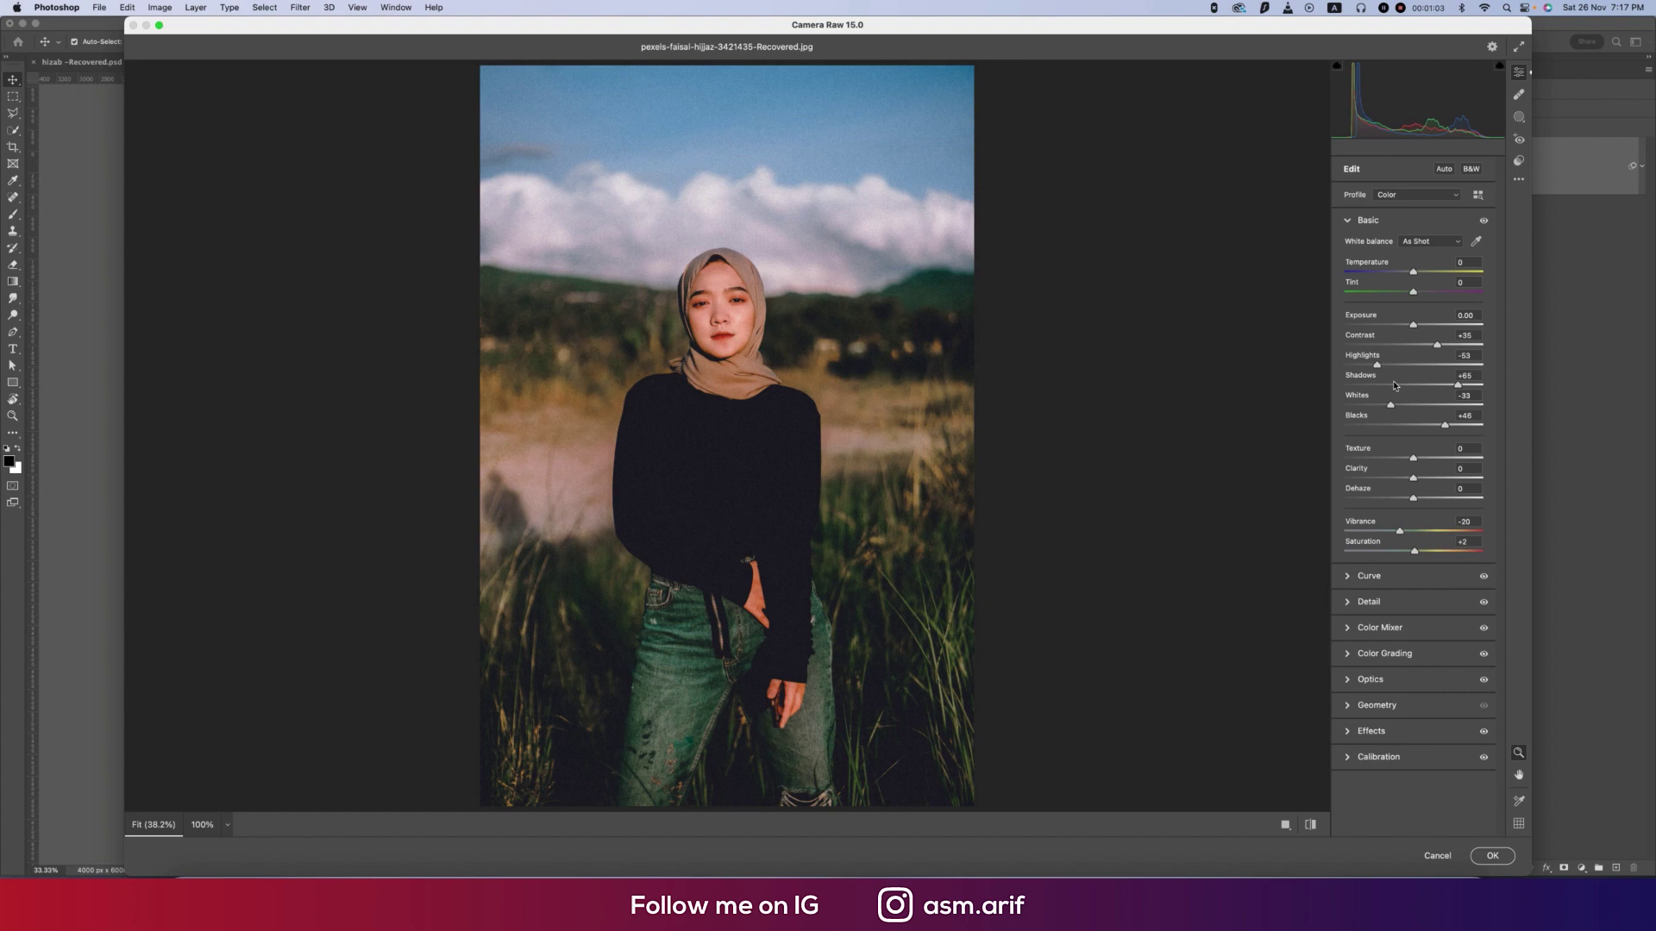
drag(1439, 346, 1425, 347)
Commit the Vibrance value, then inspect the preset's red, green and blue point curves
click(1472, 542)
click(1354, 221)
click(1363, 246)
click(1390, 268)
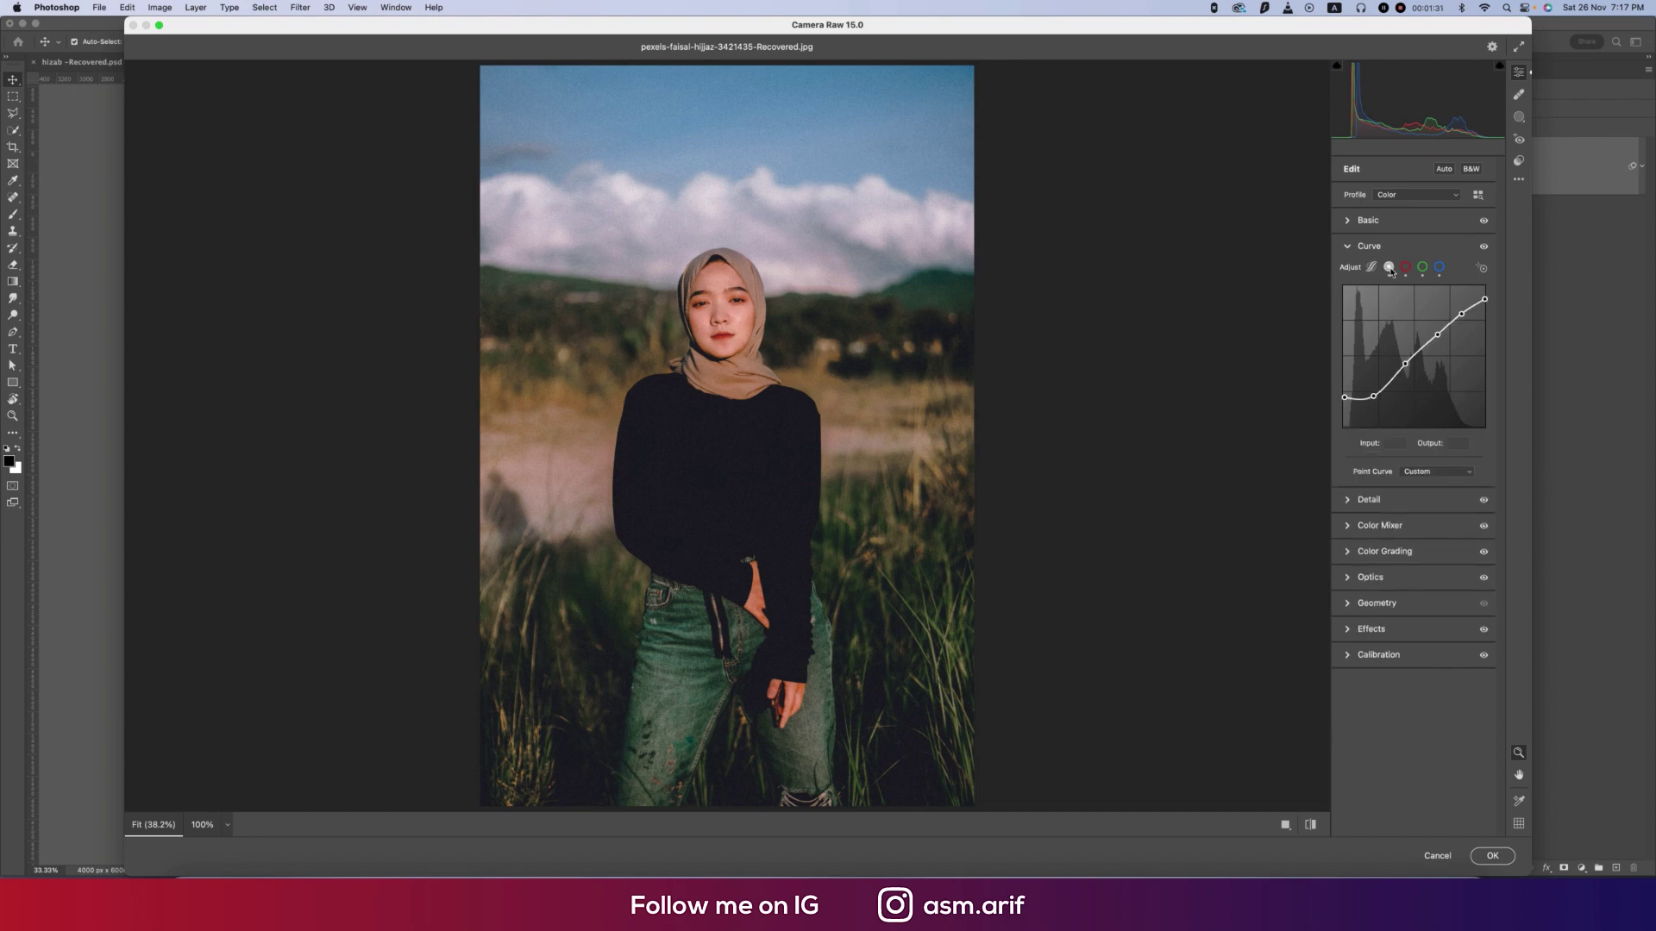
click(1405, 267)
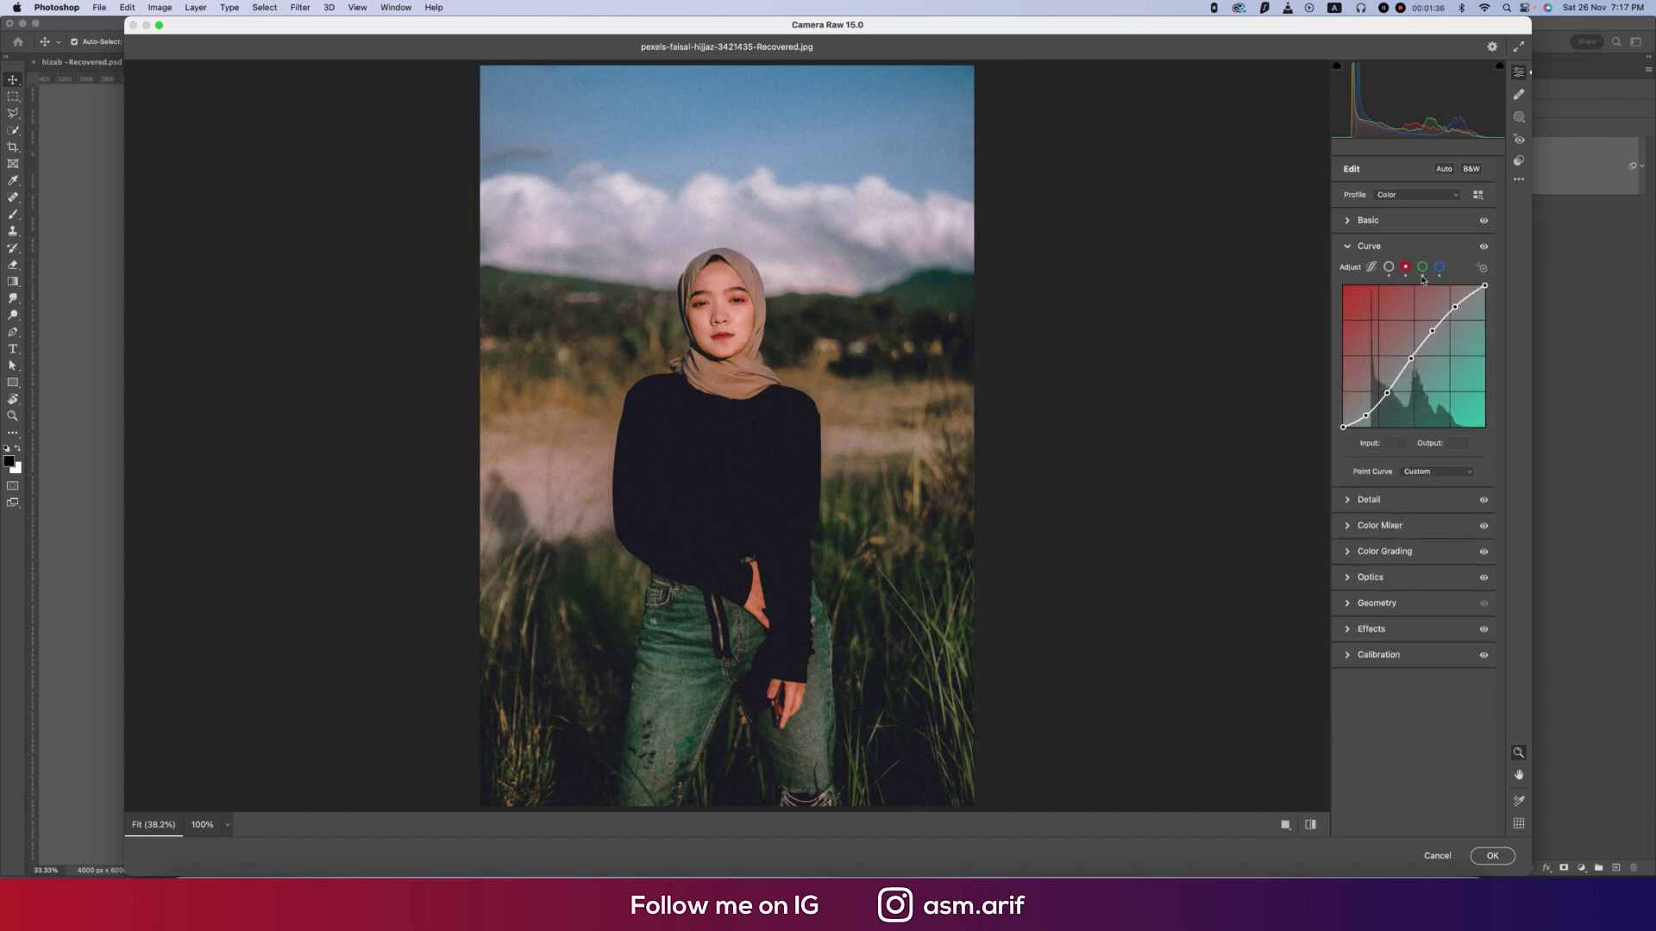
click(1423, 267)
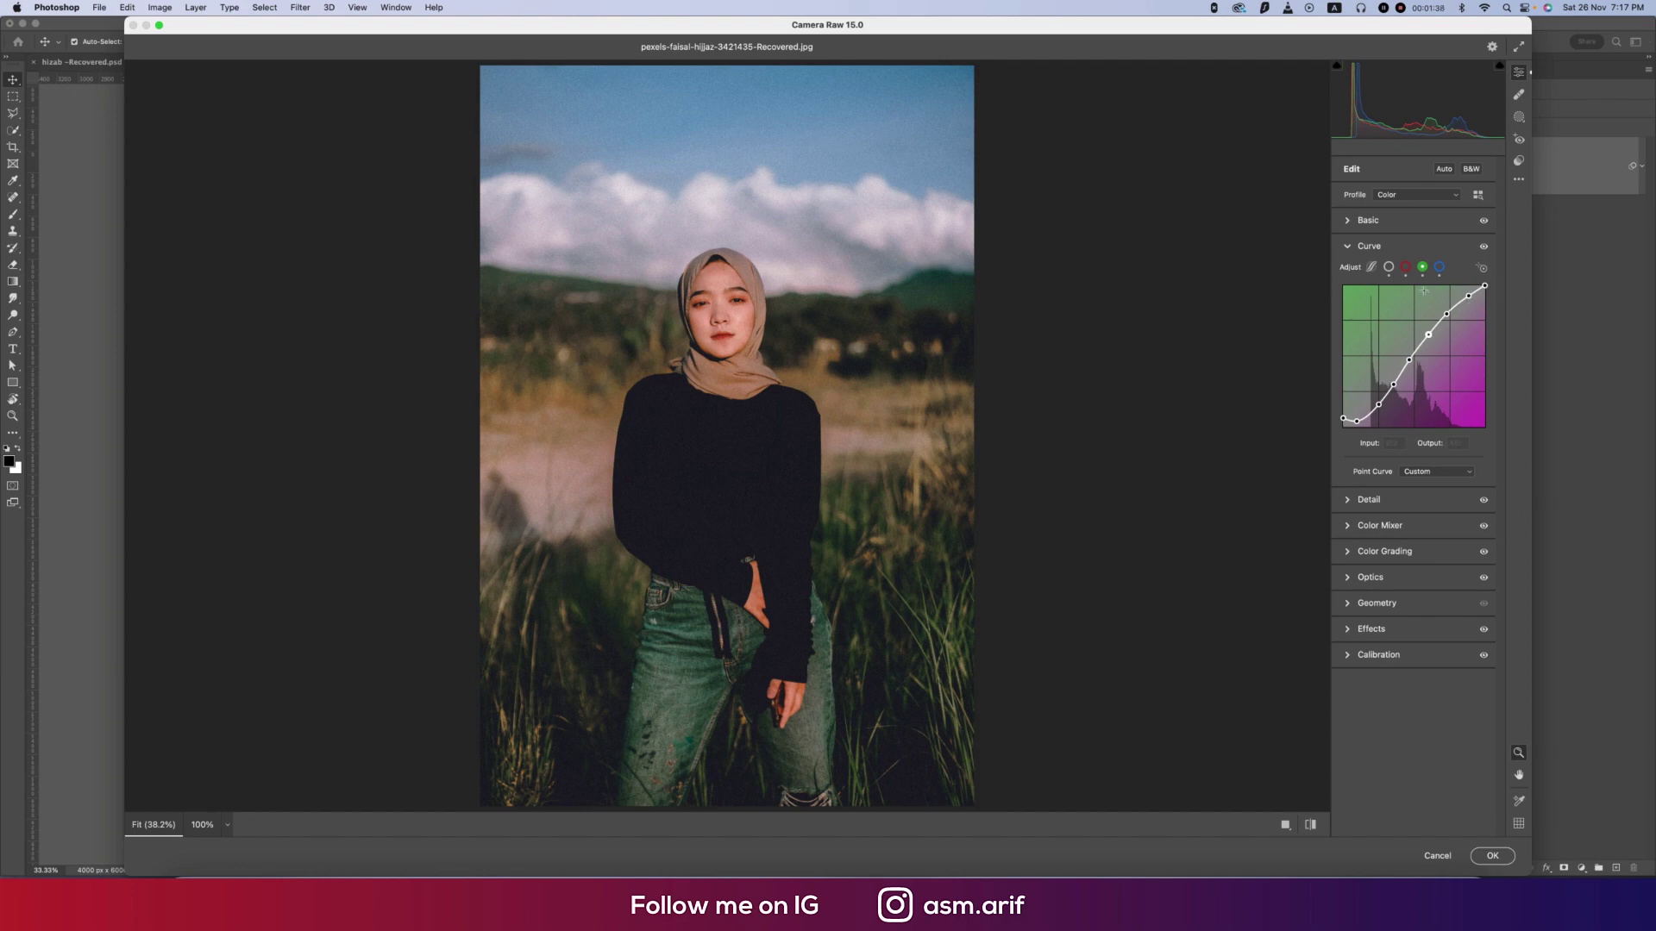
click(1438, 267)
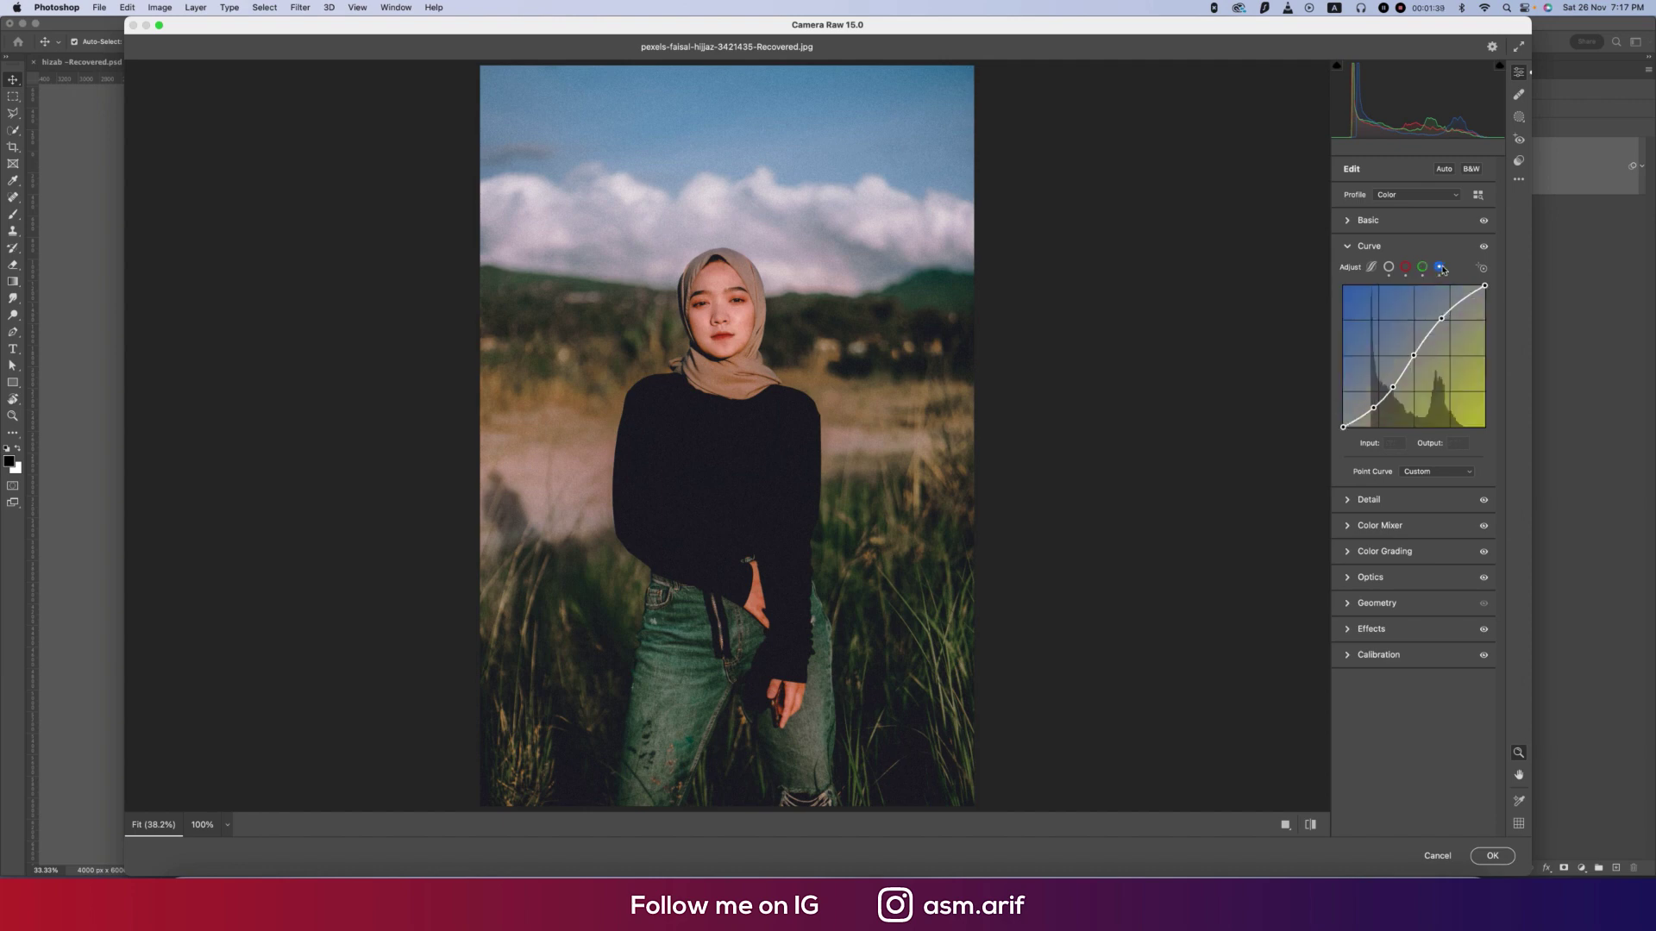
Review the Detail panel's Sharpening value of 35 and Color Noise Reduction
click(1349, 248)
click(1350, 272)
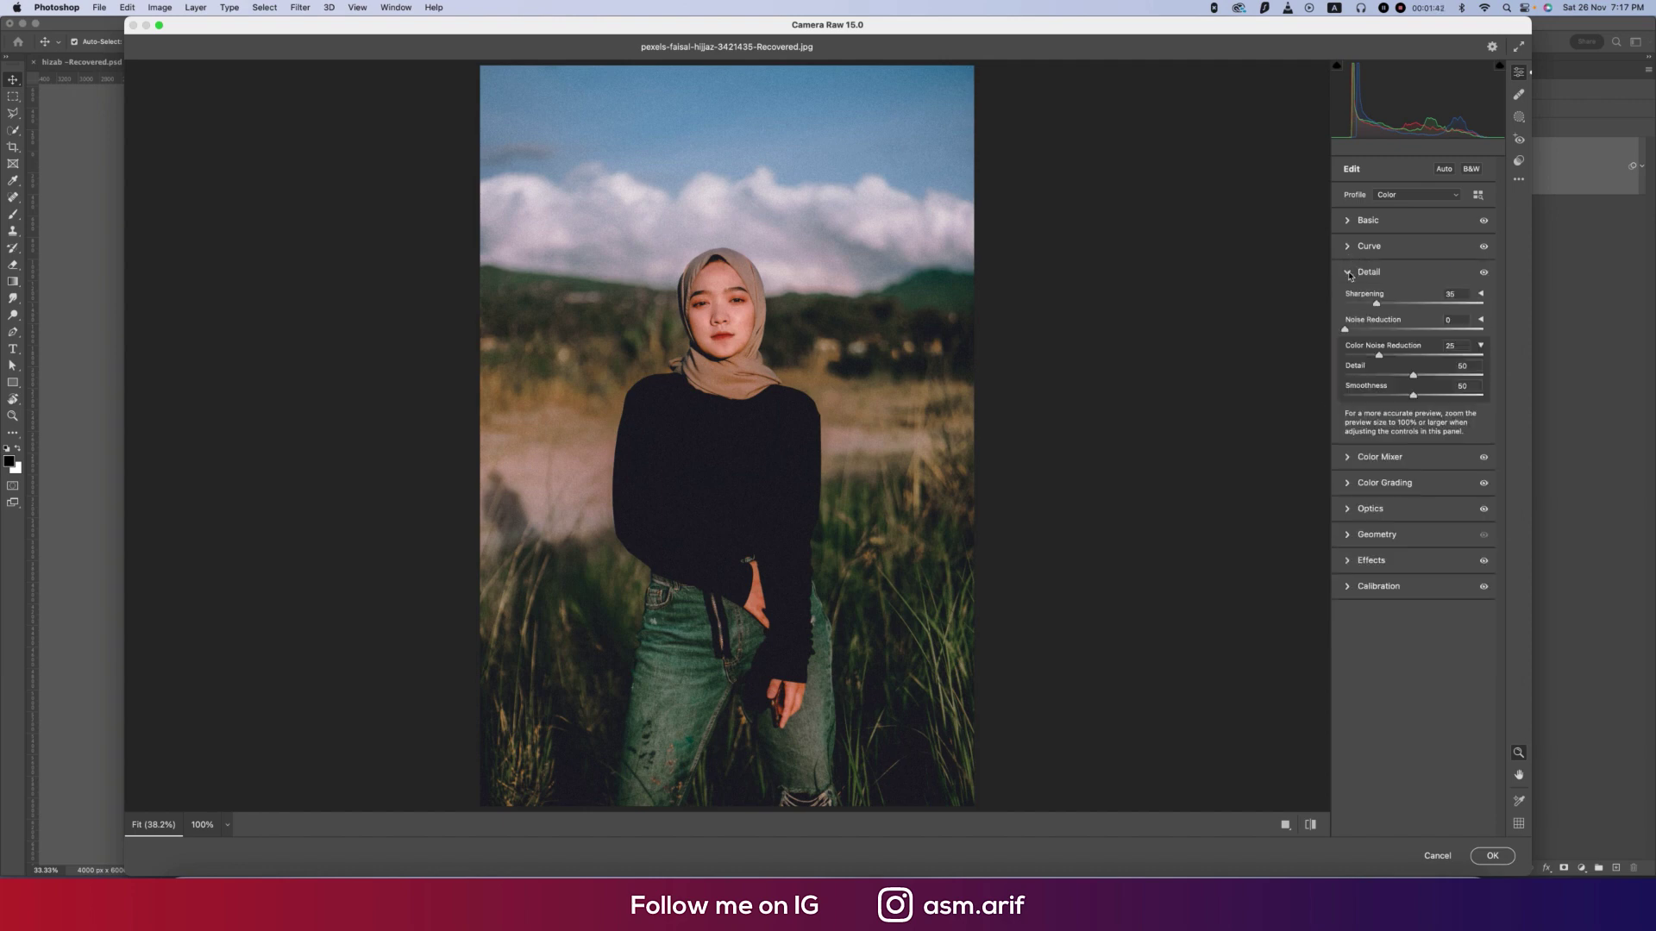
click(1456, 295)
click(1449, 346)
Open the Color Mixer and cycle through its HSL Hue, Saturation and Luminance views
click(1349, 274)
click(1351, 299)
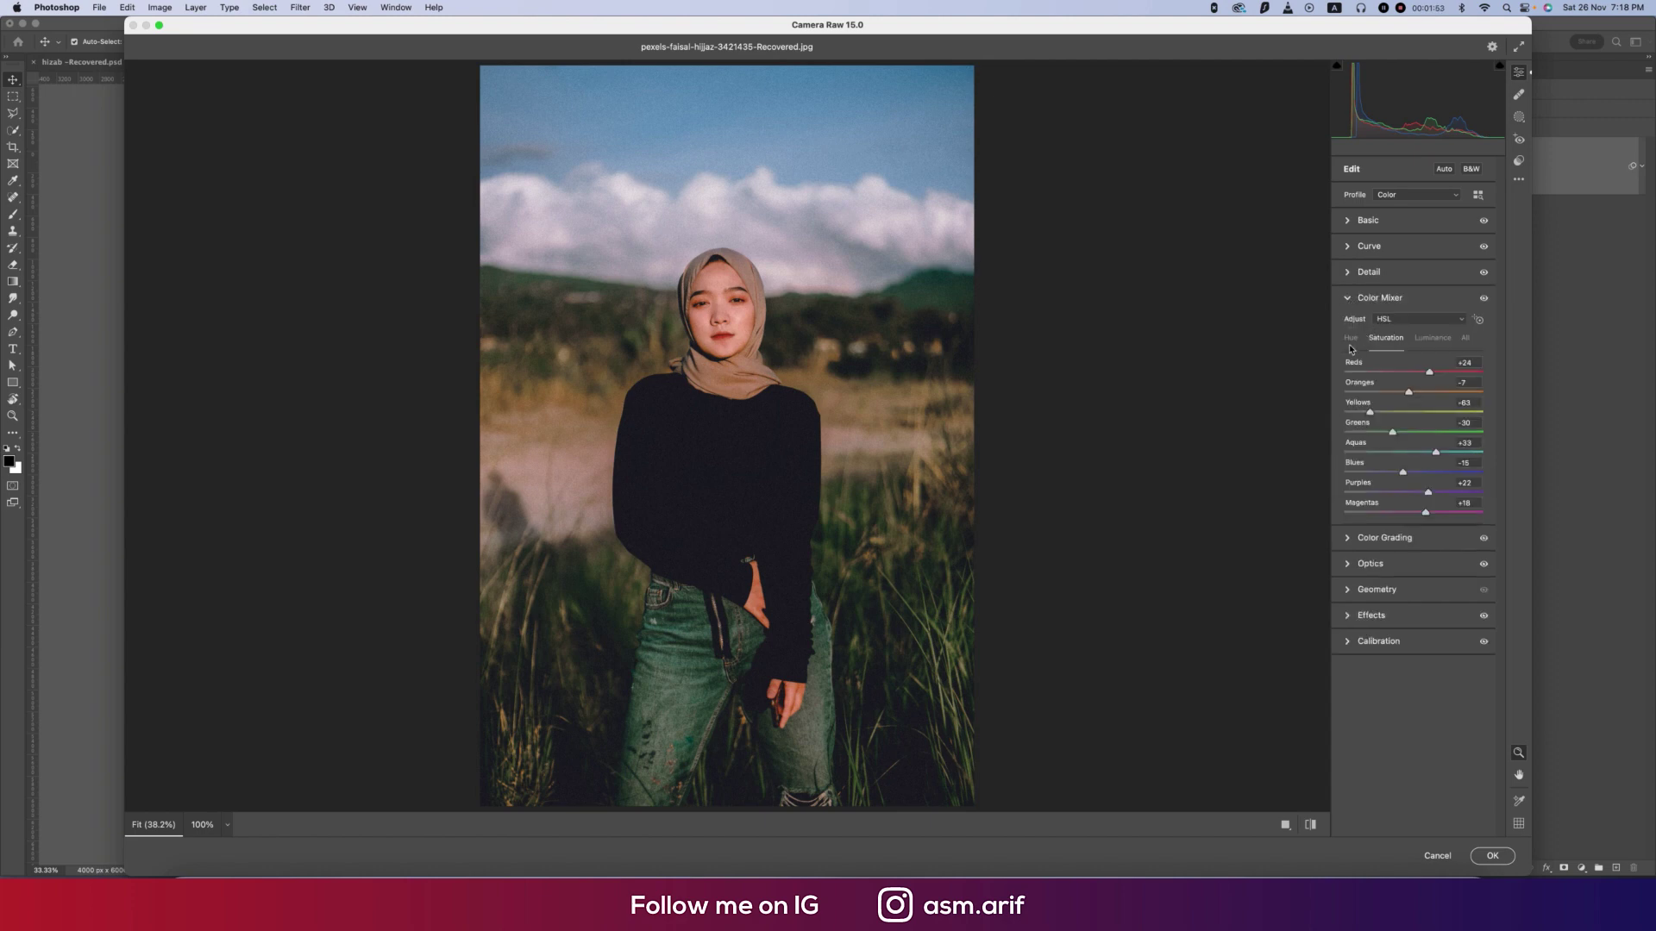
click(1351, 346)
click(1401, 343)
click(1440, 339)
click(1351, 339)
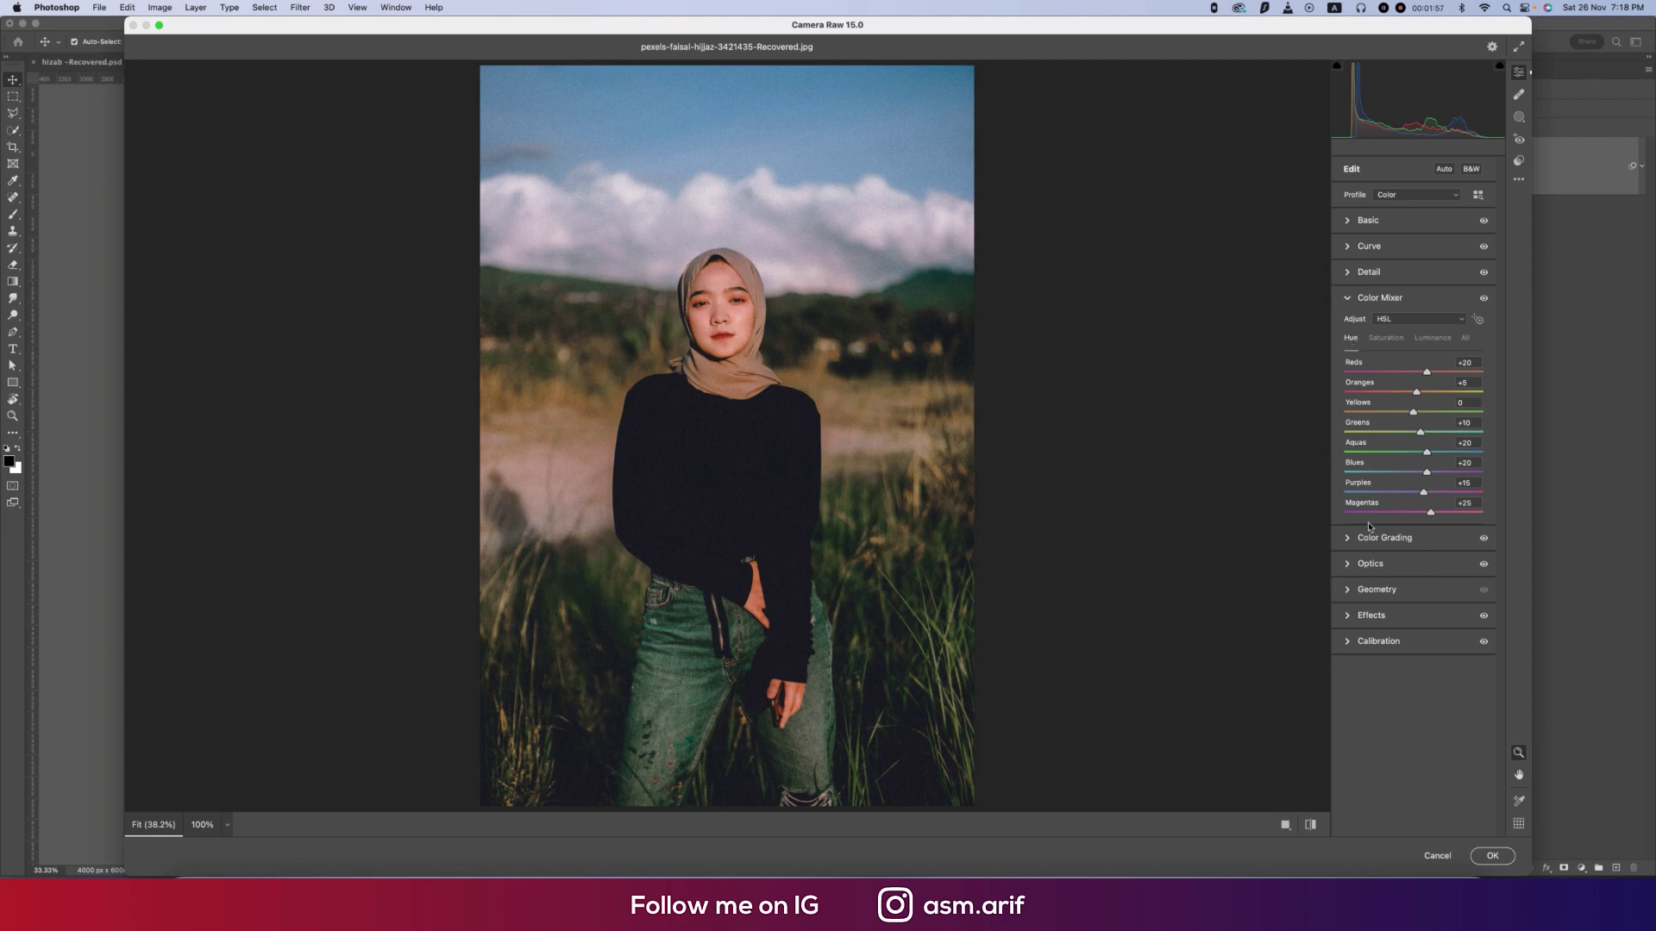
click(1388, 340)
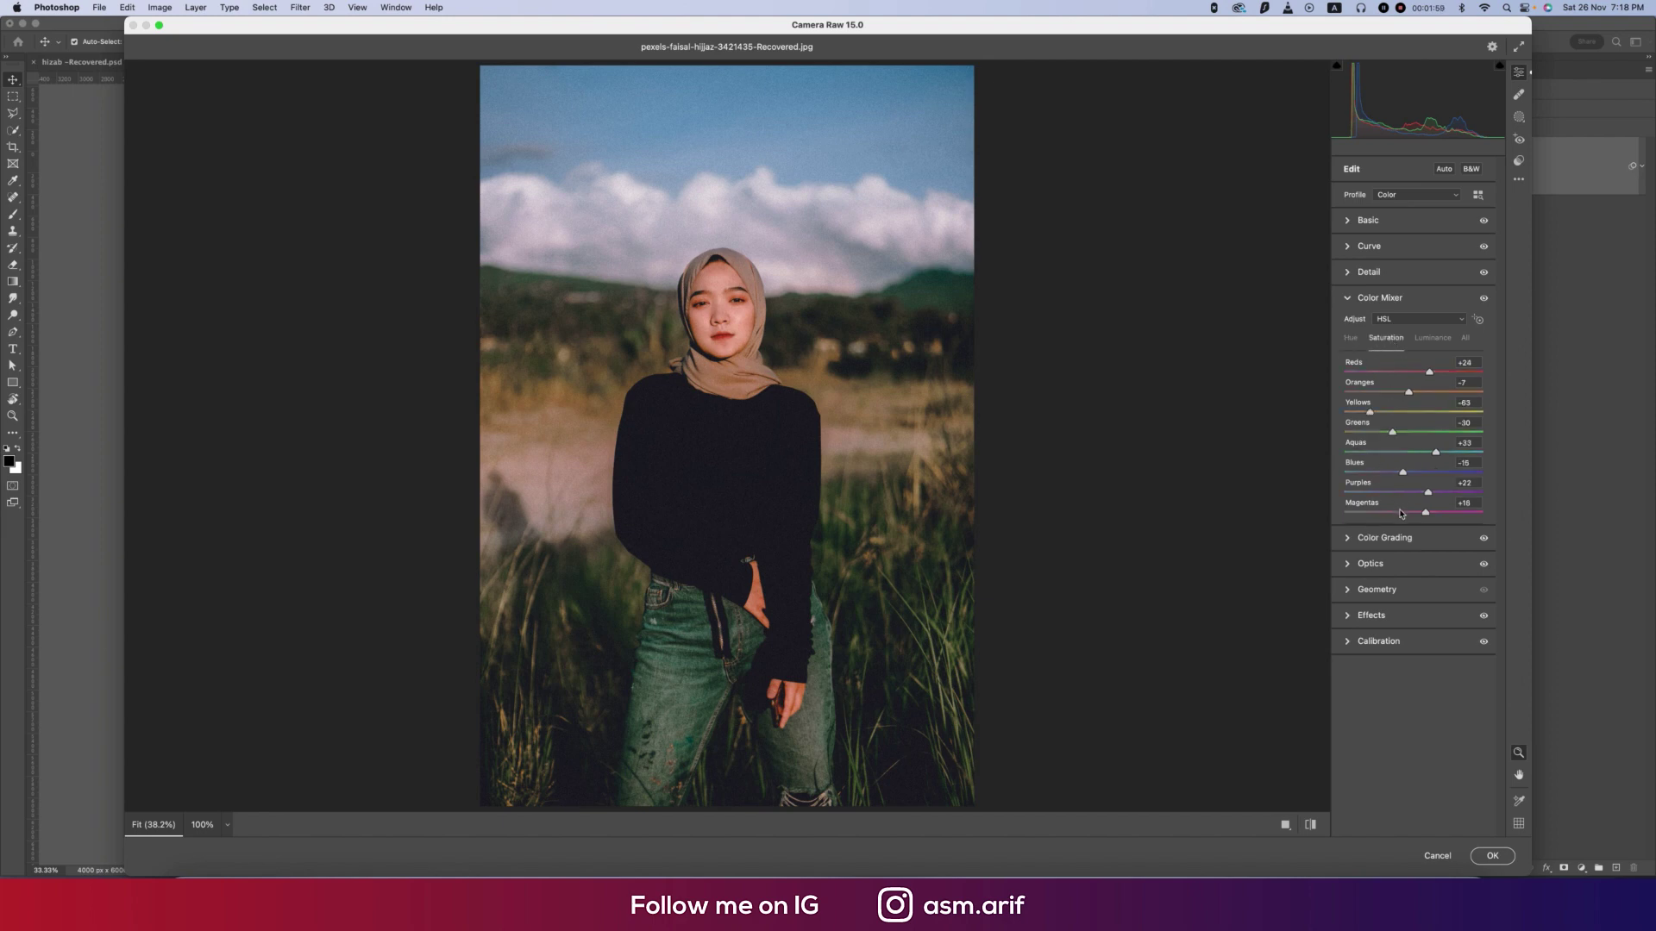
click(1429, 344)
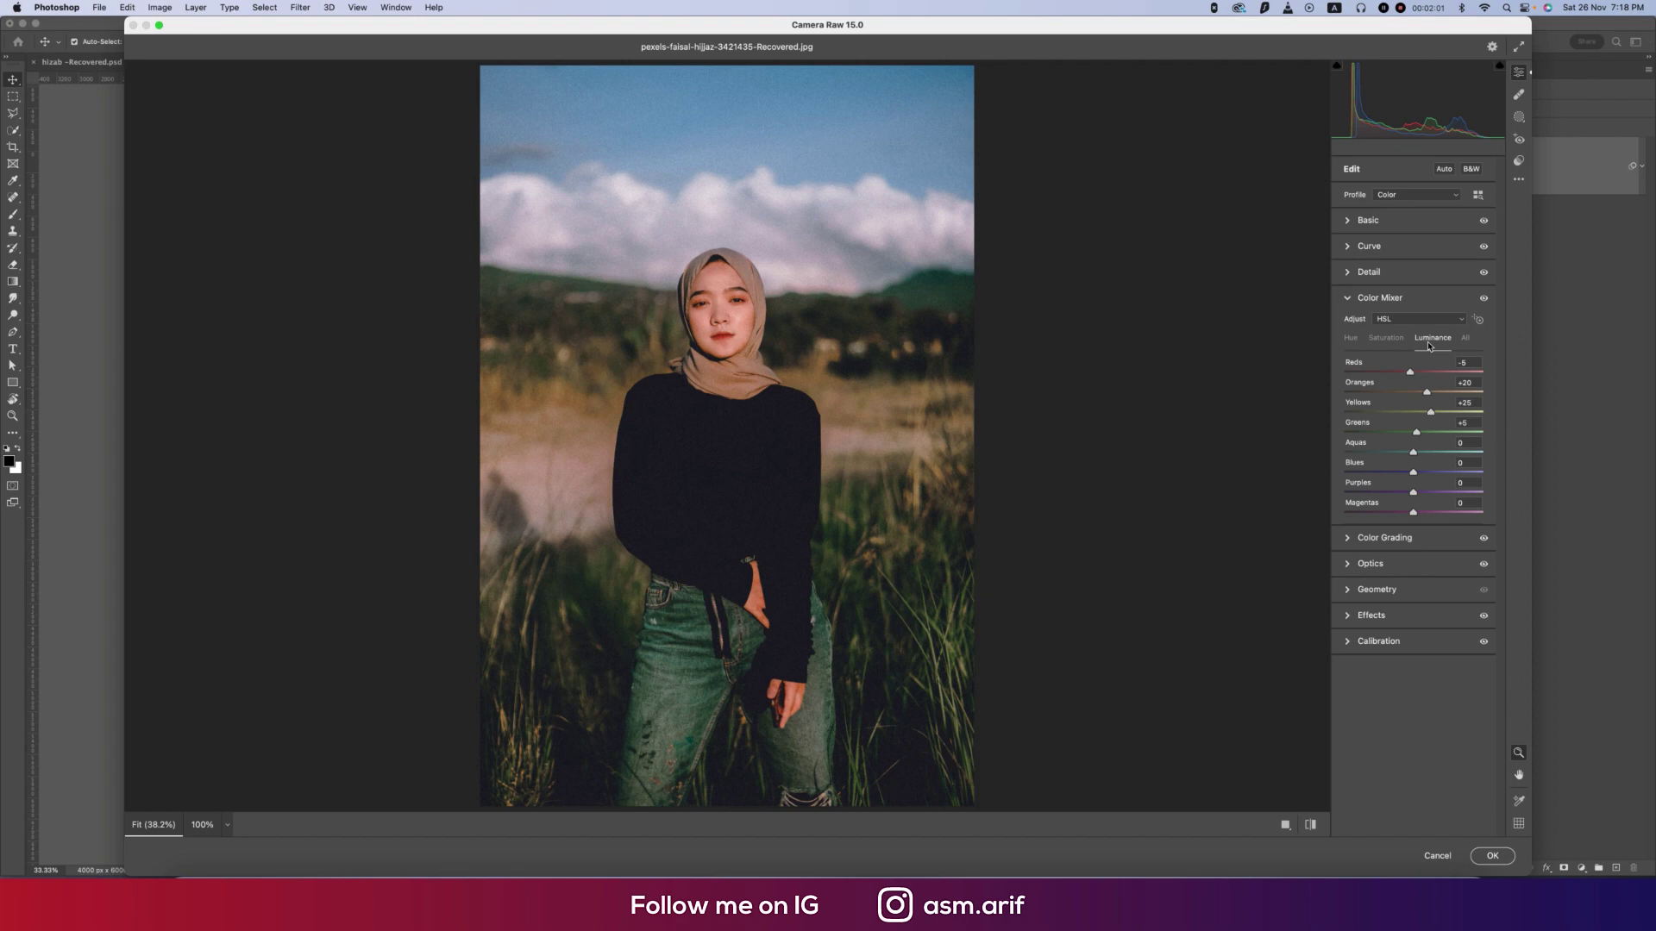
click(1351, 339)
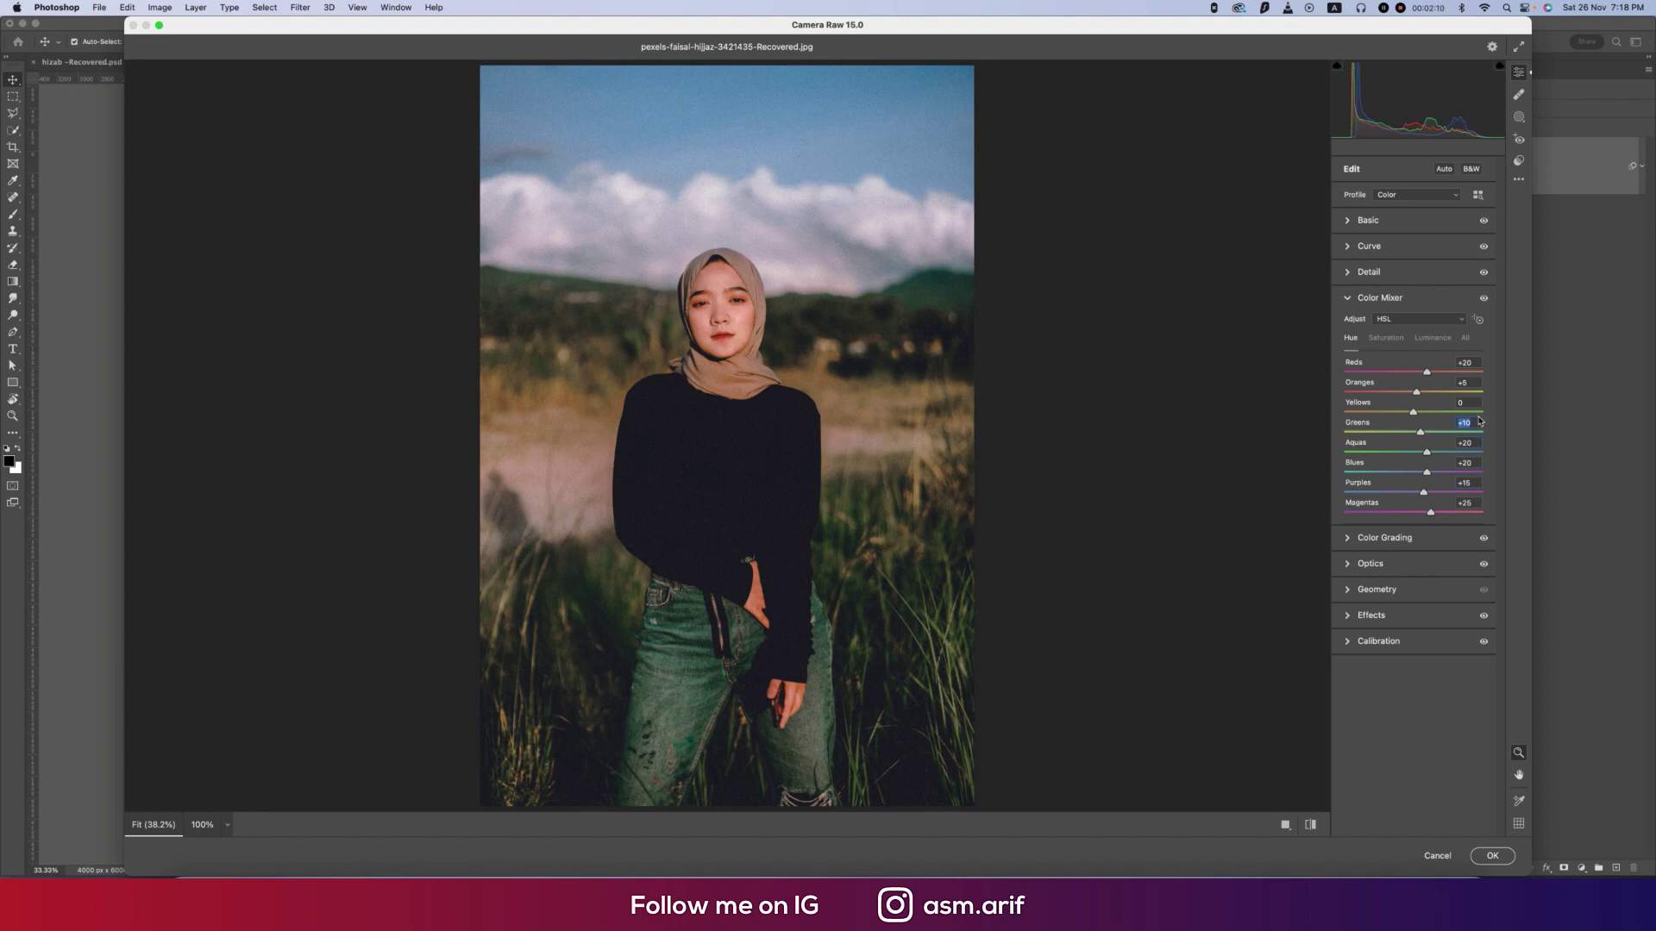
Adjust the Oranges hue and the Blues, Yellows and Oranges saturation values, ending on Luminance
click(1476, 383)
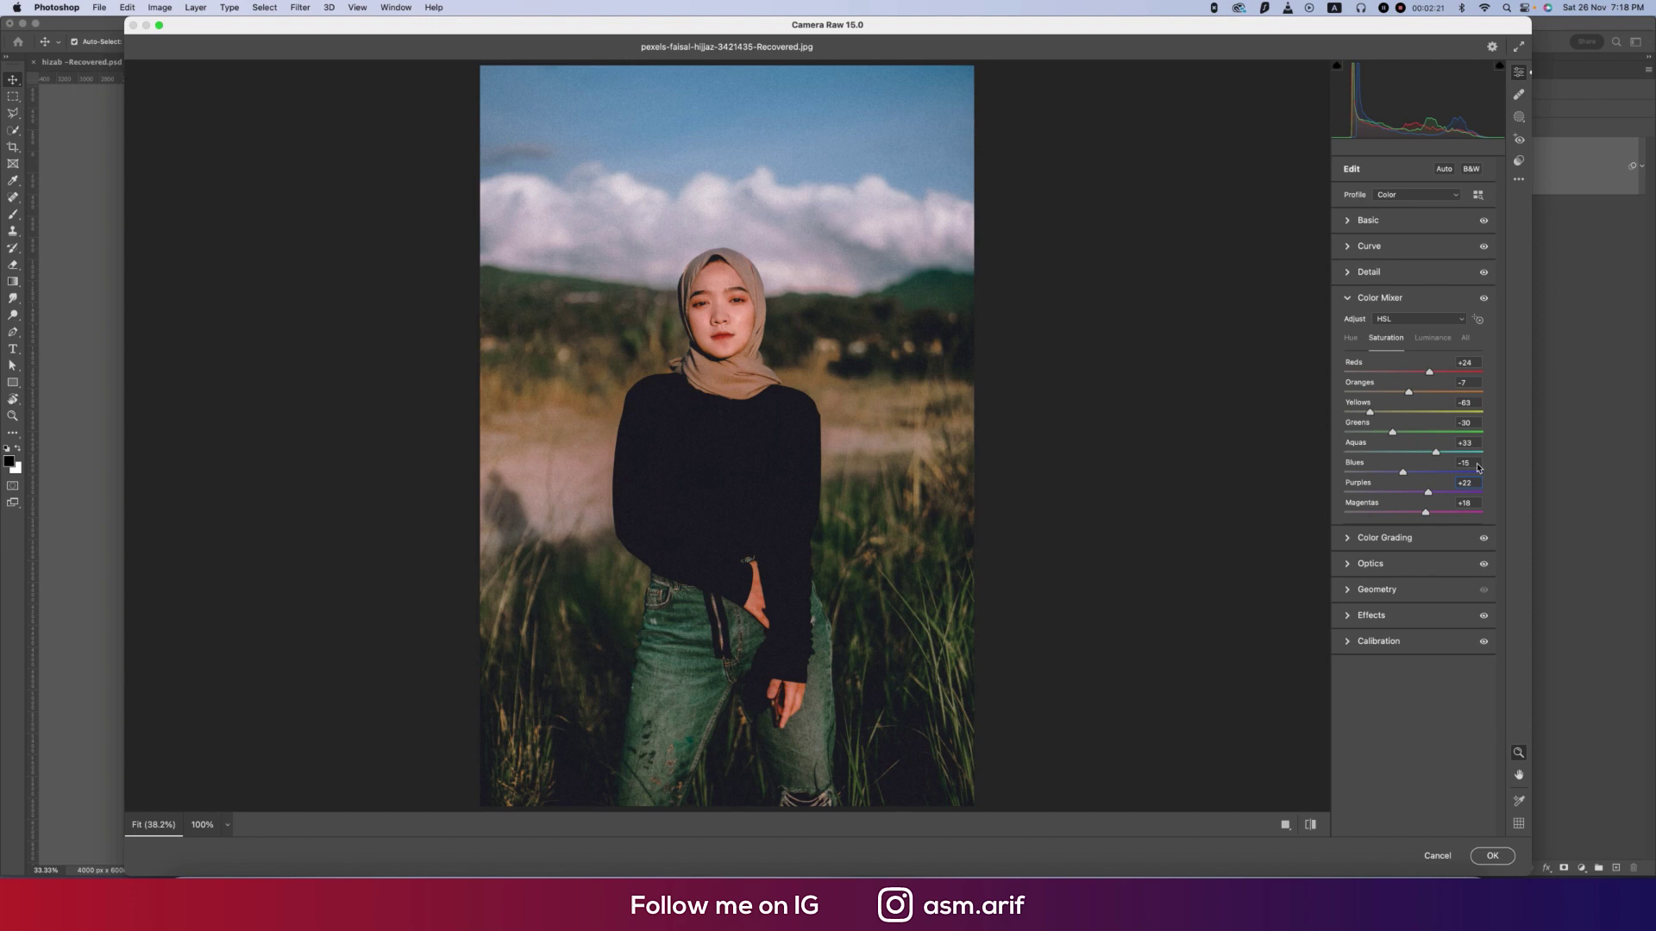
key(Return)
click(1471, 402)
click(1472, 382)
click(1435, 340)
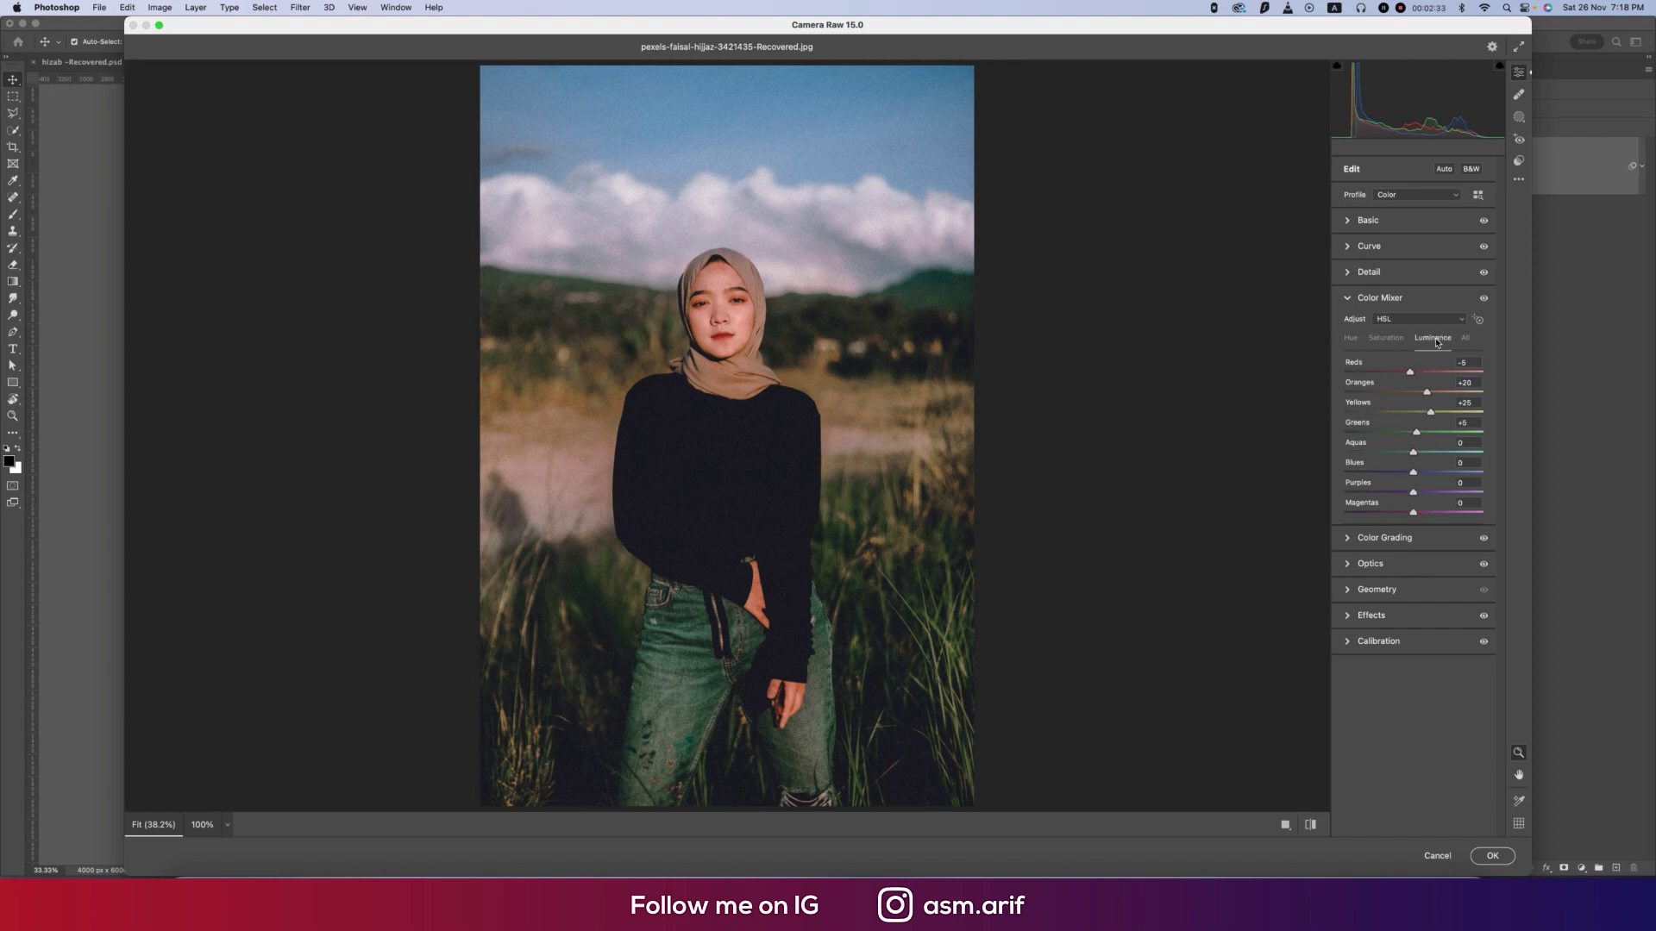
Set Reds luminance to -5, then grade shadows to hue 205 and midtones to hue 277, saturation 10
click(1477, 363)
click(1346, 300)
click(1348, 328)
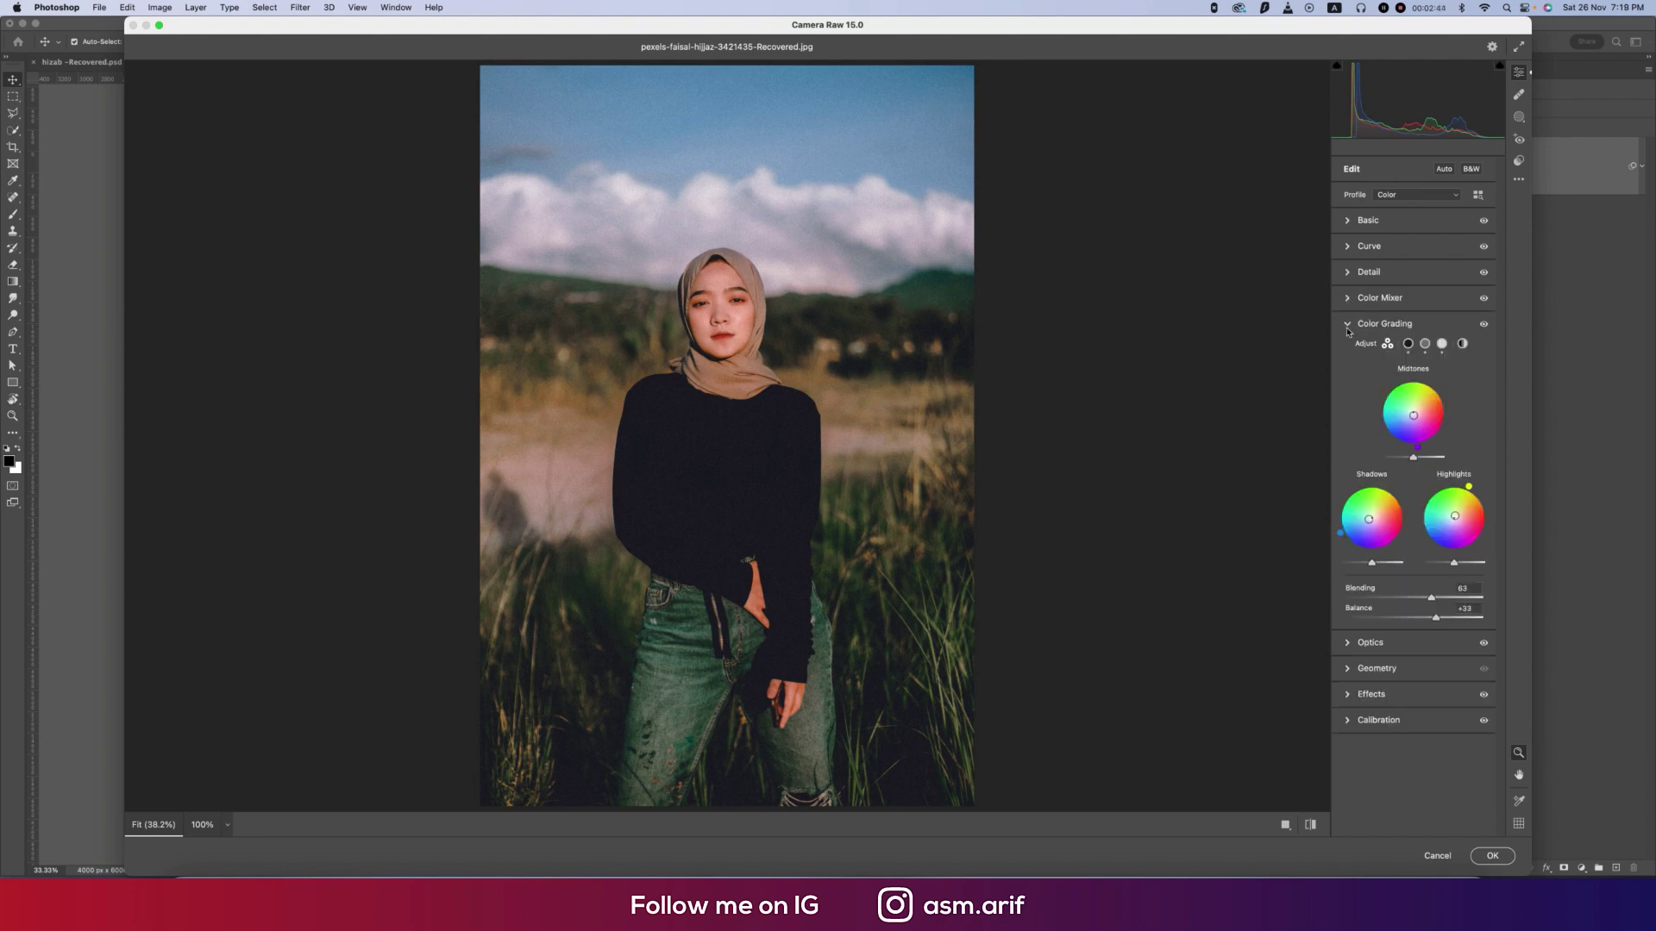
click(1409, 345)
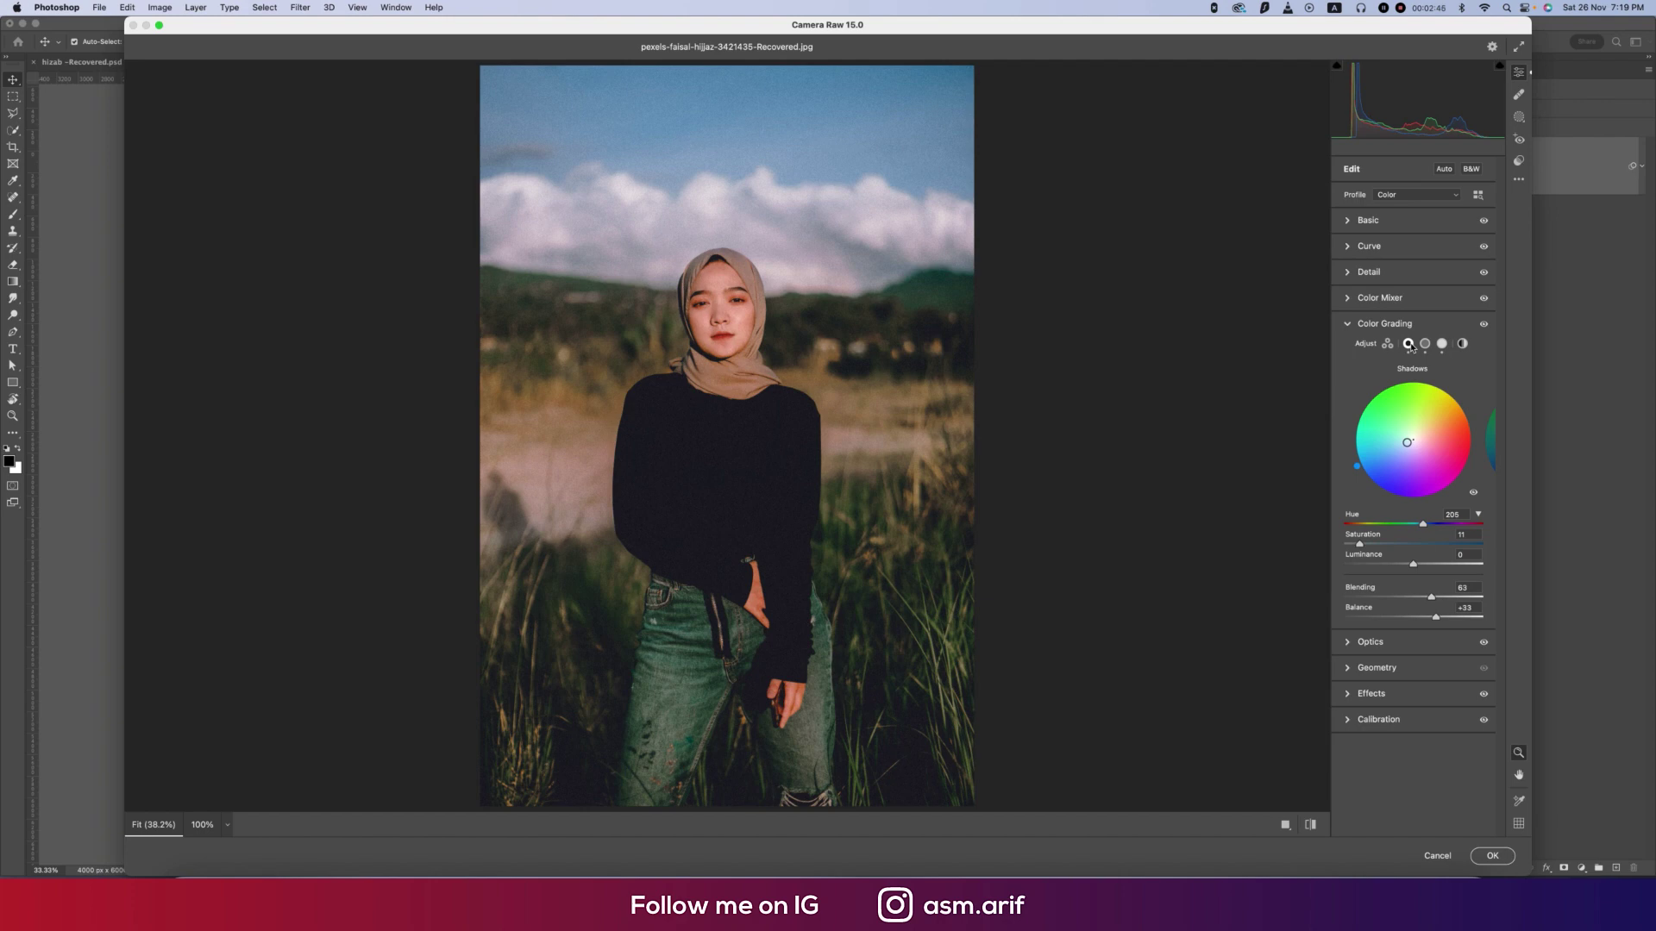
click(1452, 513)
click(1426, 344)
click(1458, 515)
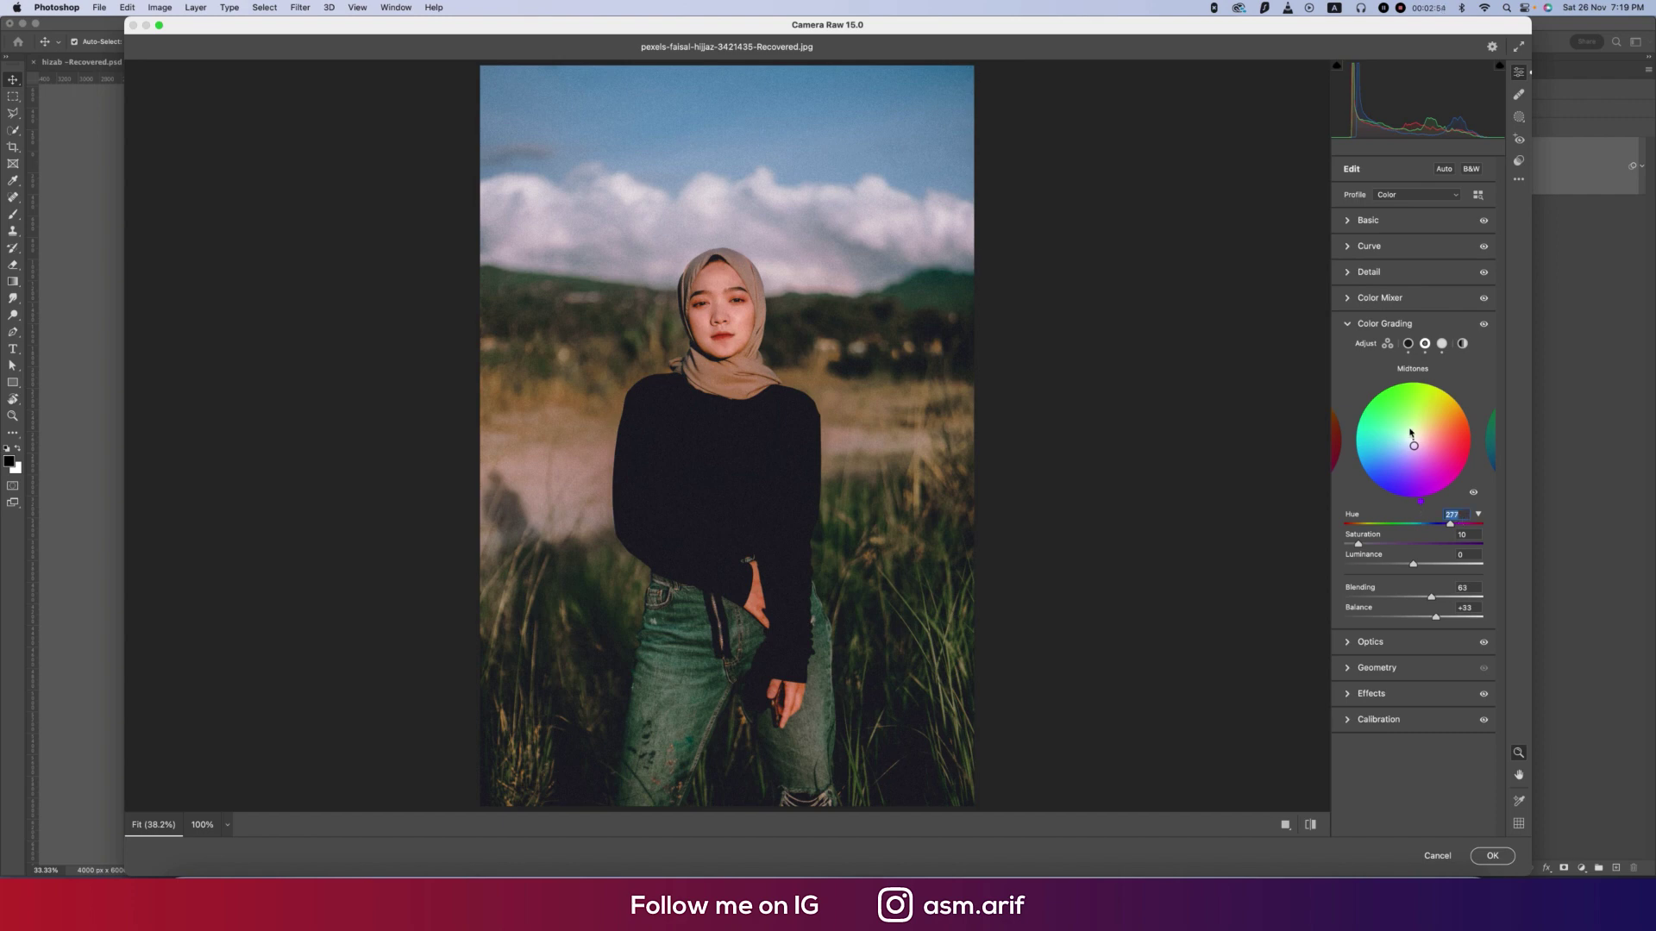
click(1476, 535)
Set Blending to 63, highlights to hue 65 saturation 8, and Balance to +33
drag(1470, 590, 1486, 594)
click(1441, 344)
click(1457, 514)
click(1474, 587)
click(1477, 609)
click(1384, 323)
Set the film Grain amount to 13 in the Effects section
click(1356, 351)
click(1356, 351)
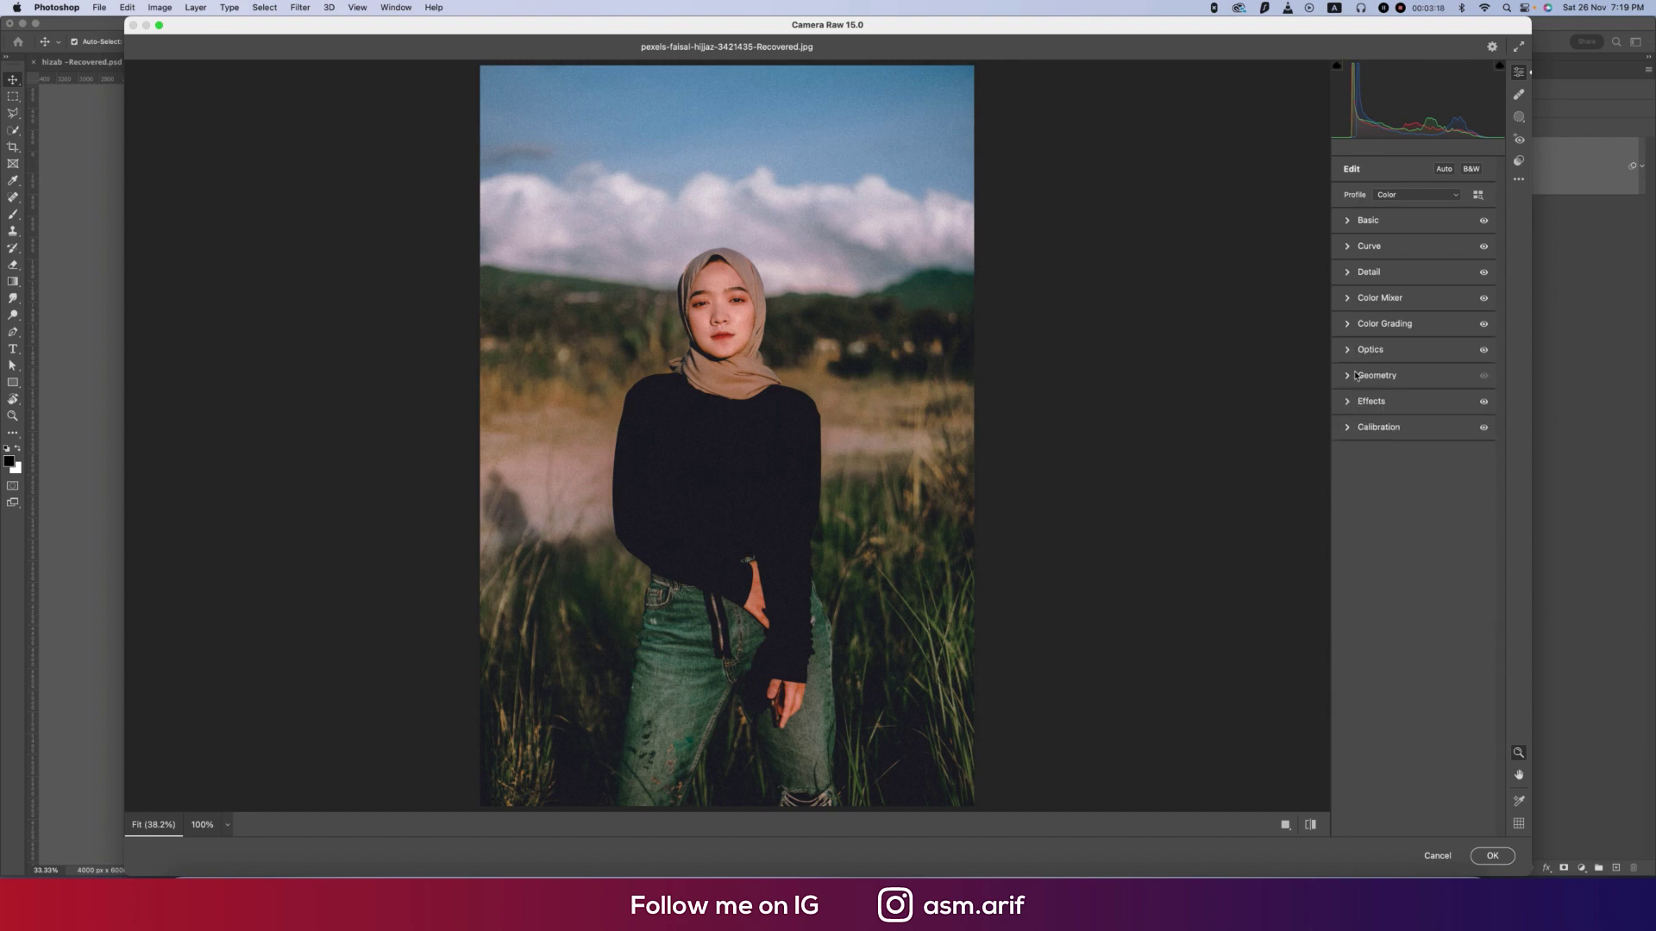
click(1355, 401)
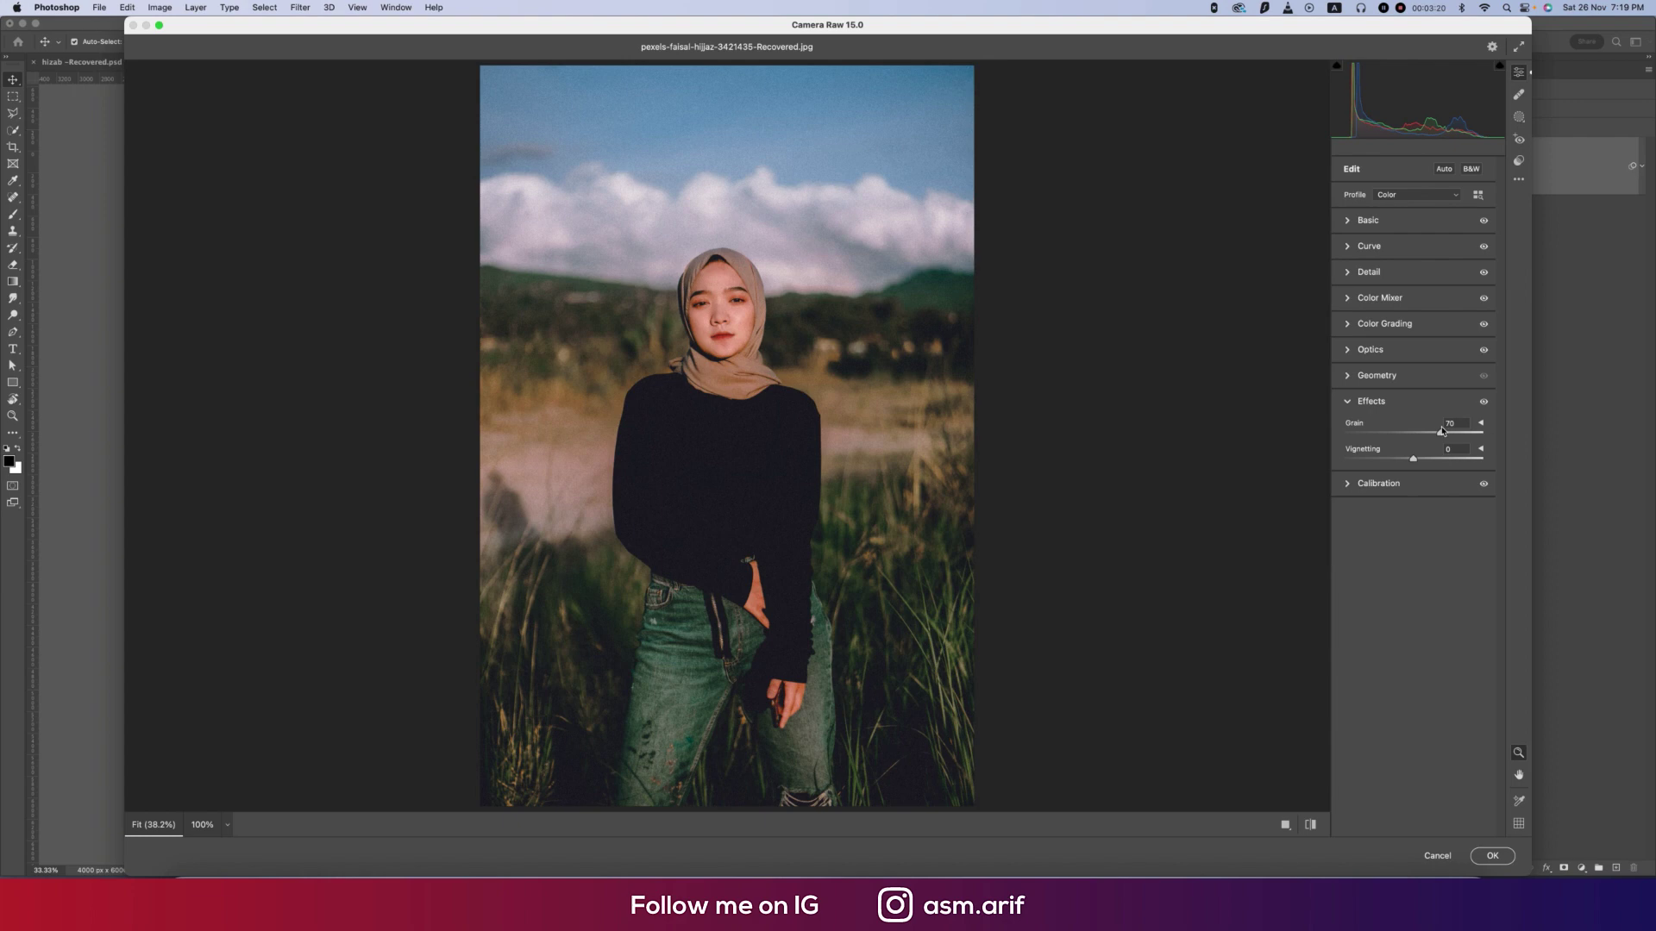
drag(1439, 437, 1240, 428)
drag(1344, 434, 1387, 439)
click(1347, 402)
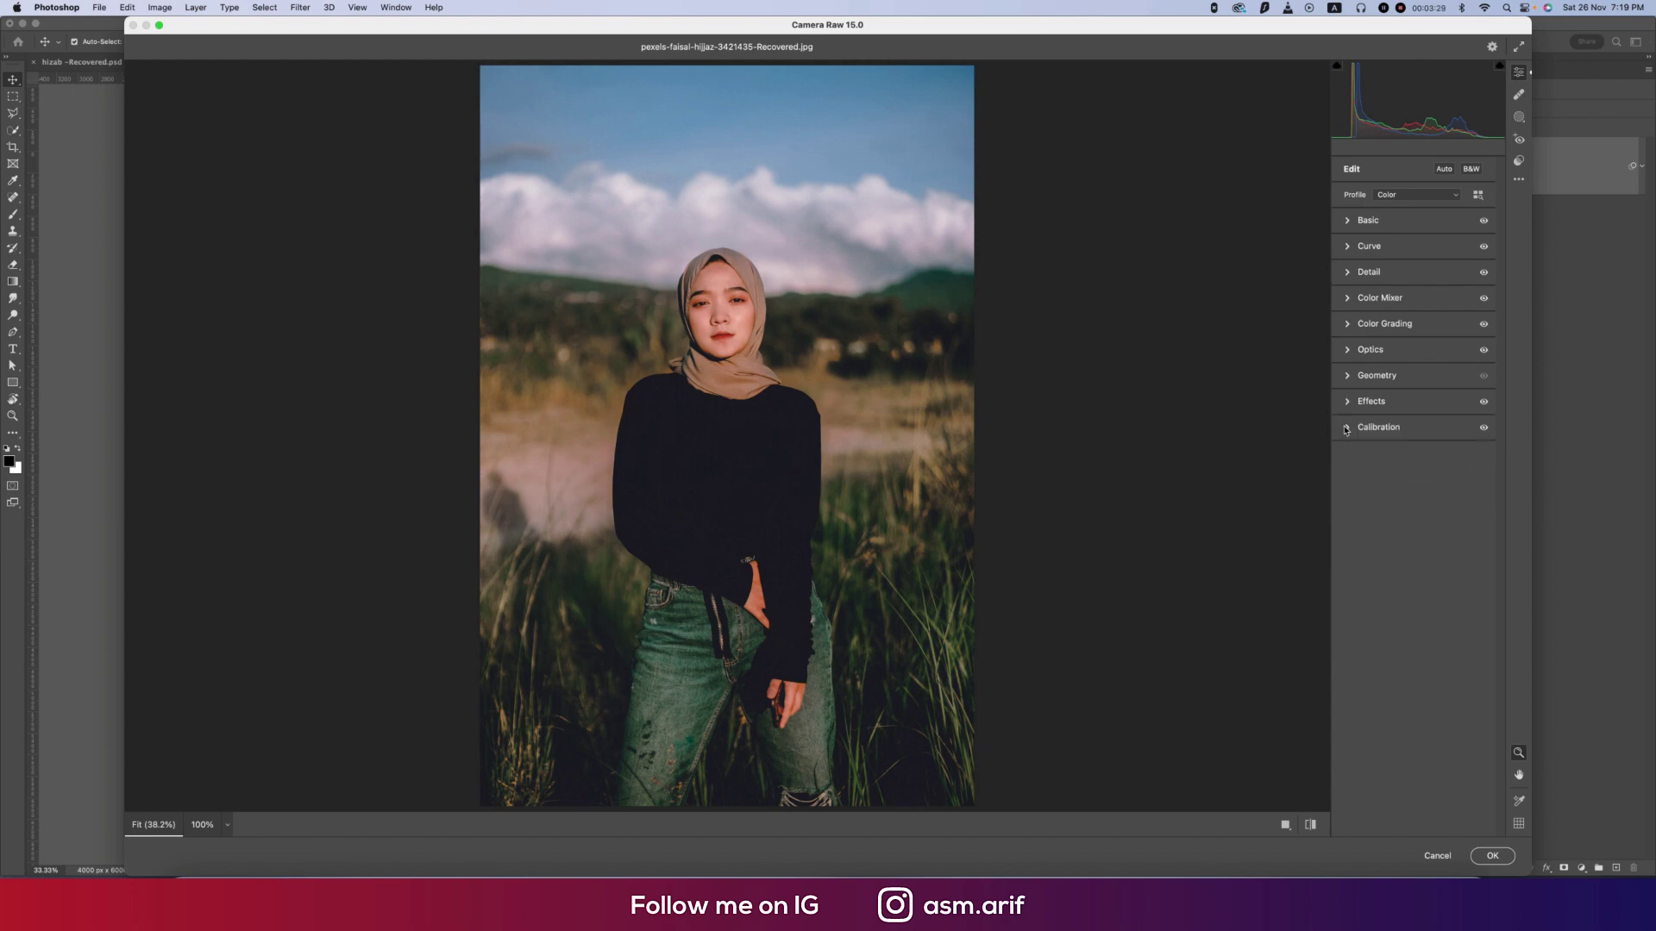
Calibrate Red hue +6, Green hue +25 saturation -25, and Blue hue -50 saturation -5
click(1351, 430)
click(1471, 525)
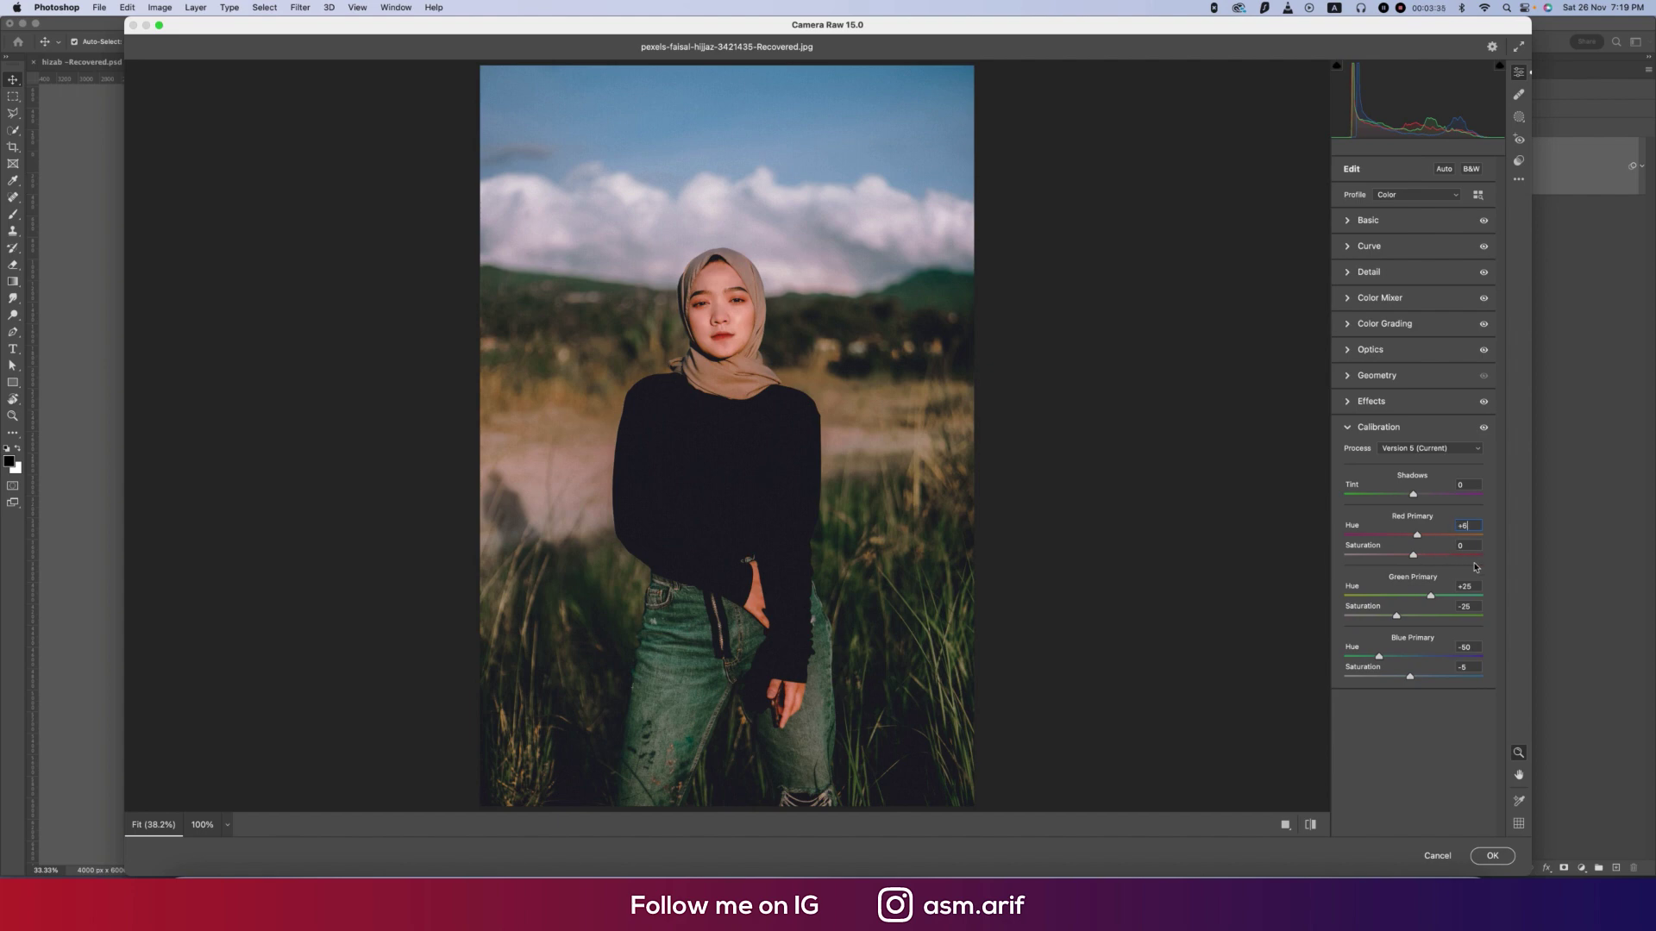
click(1474, 608)
key(Tab)
Commit the Camera Raw grade to Layer 0 and toggle the smart filter off and on to compare
click(1492, 855)
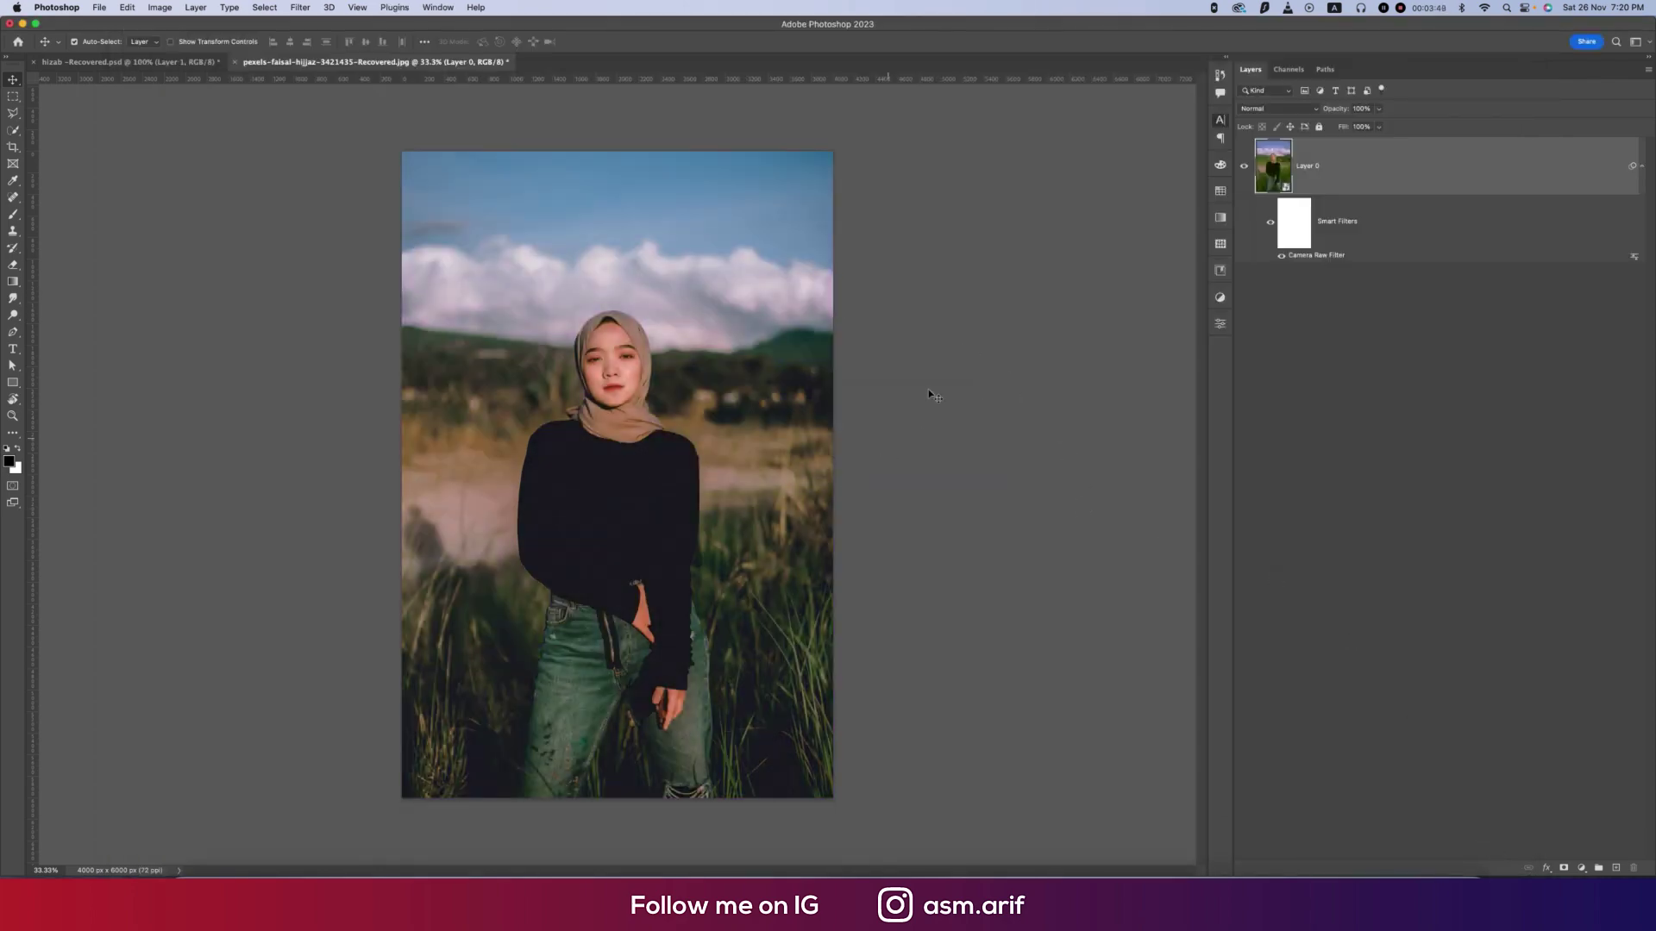
click(1268, 224)
click(1267, 225)
click(1268, 225)
Add a Color Lookup layer and try the Kodak 5218 Kodak 2395 and 2383 LUTs
click(1580, 869)
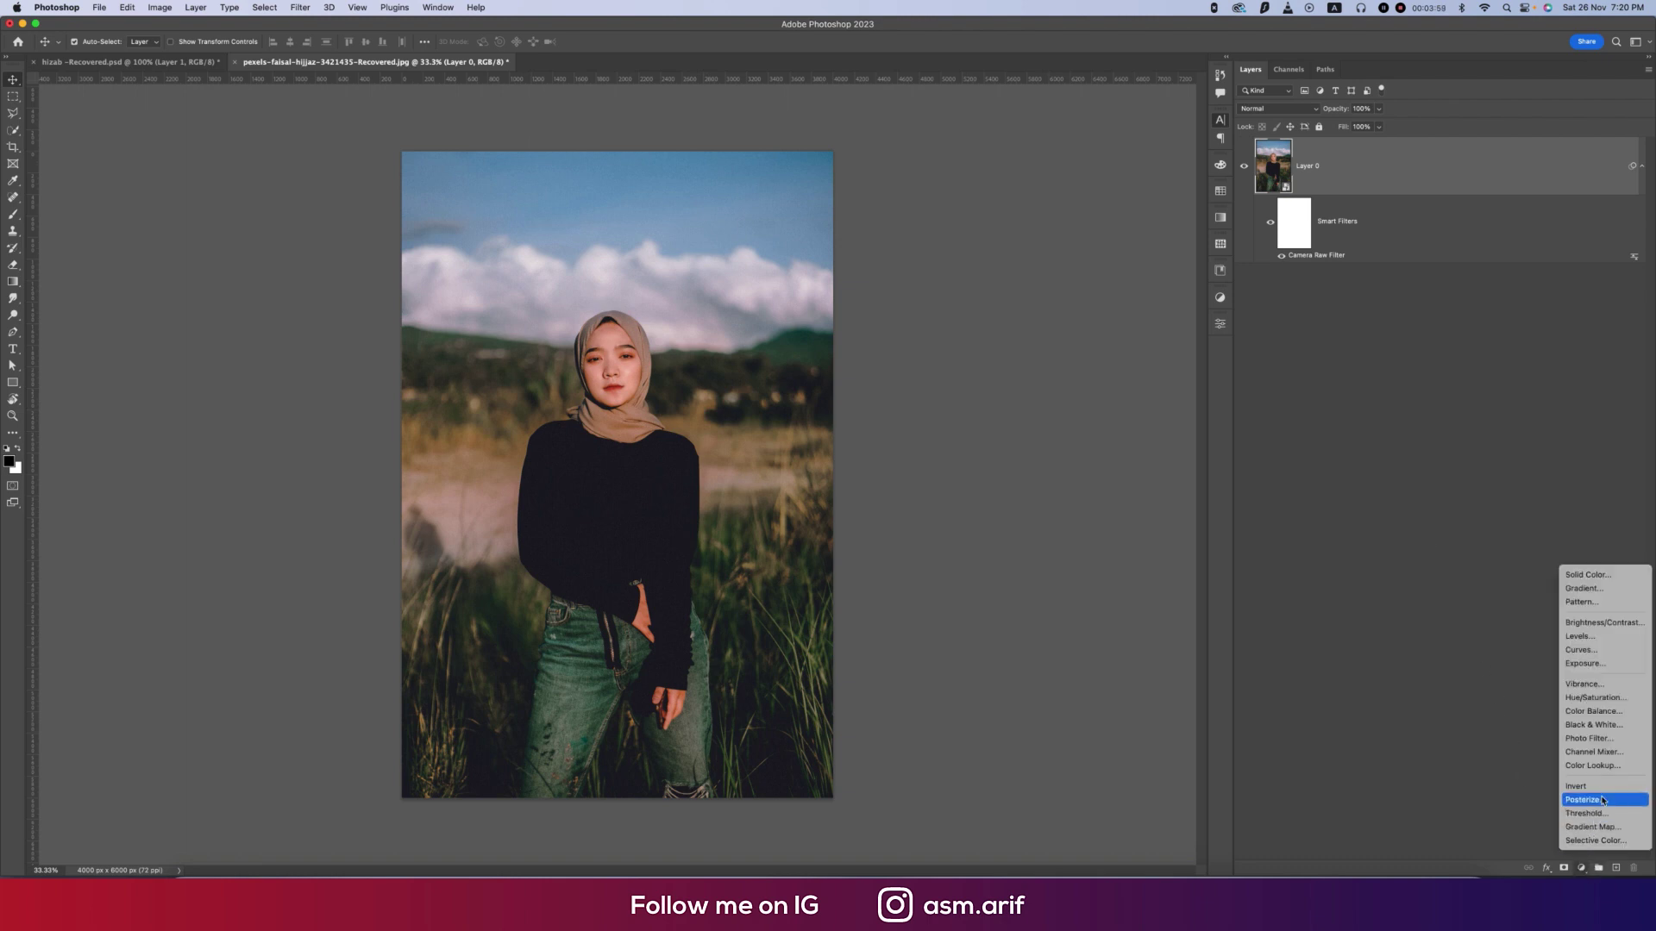
click(1592, 766)
click(1121, 362)
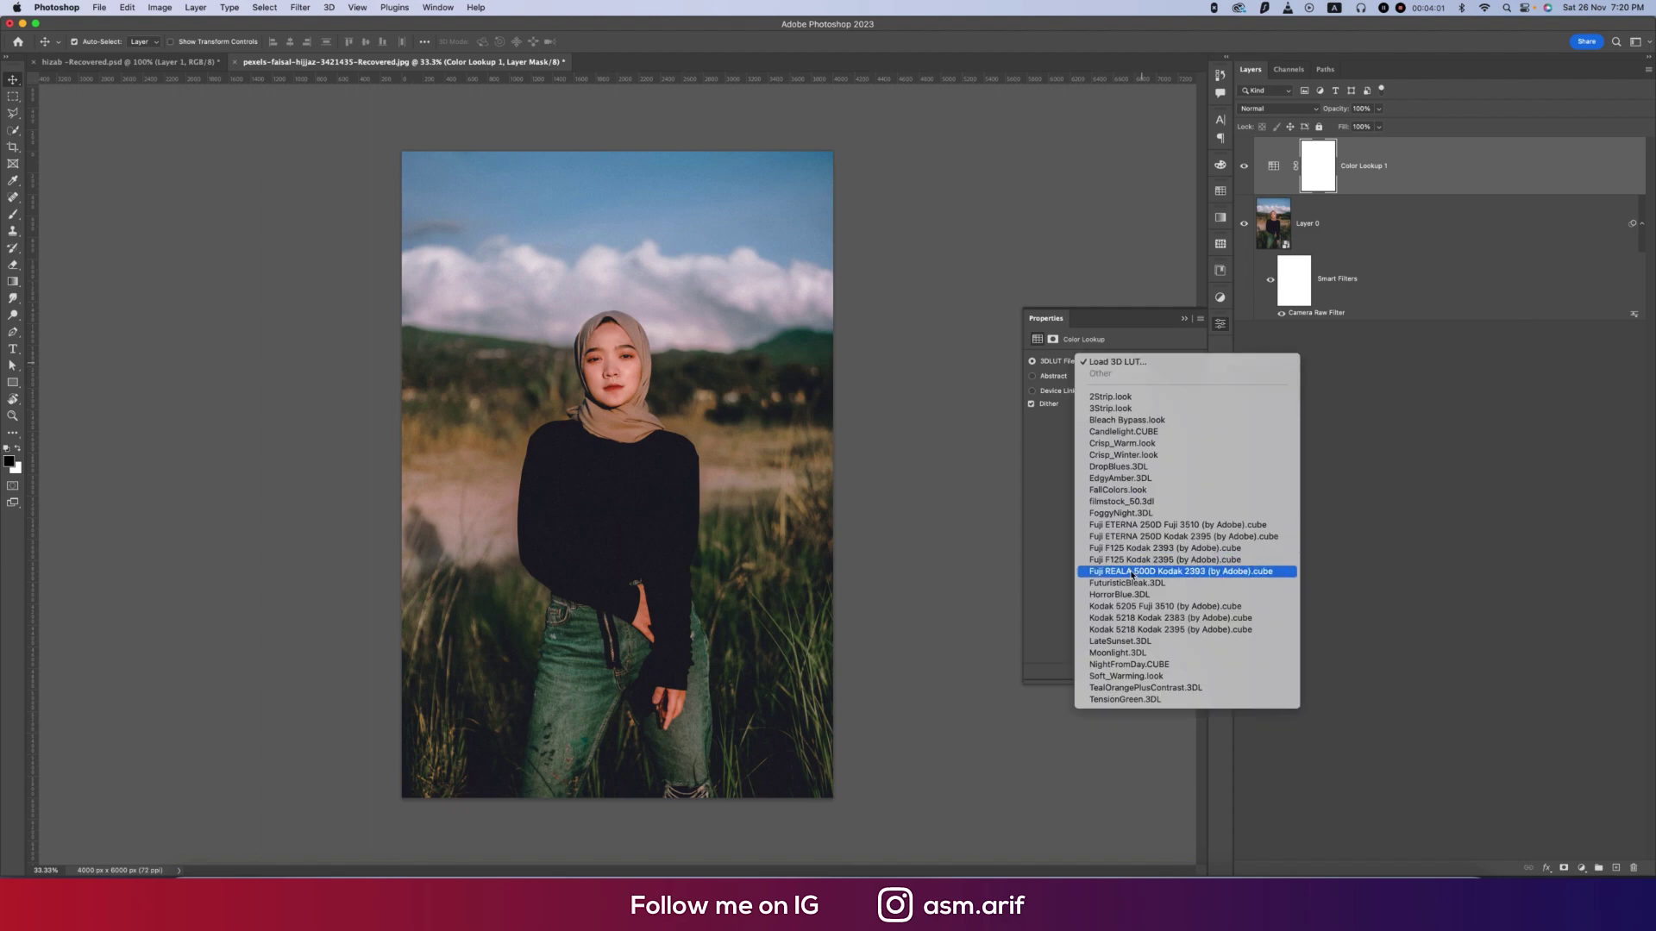
click(1147, 629)
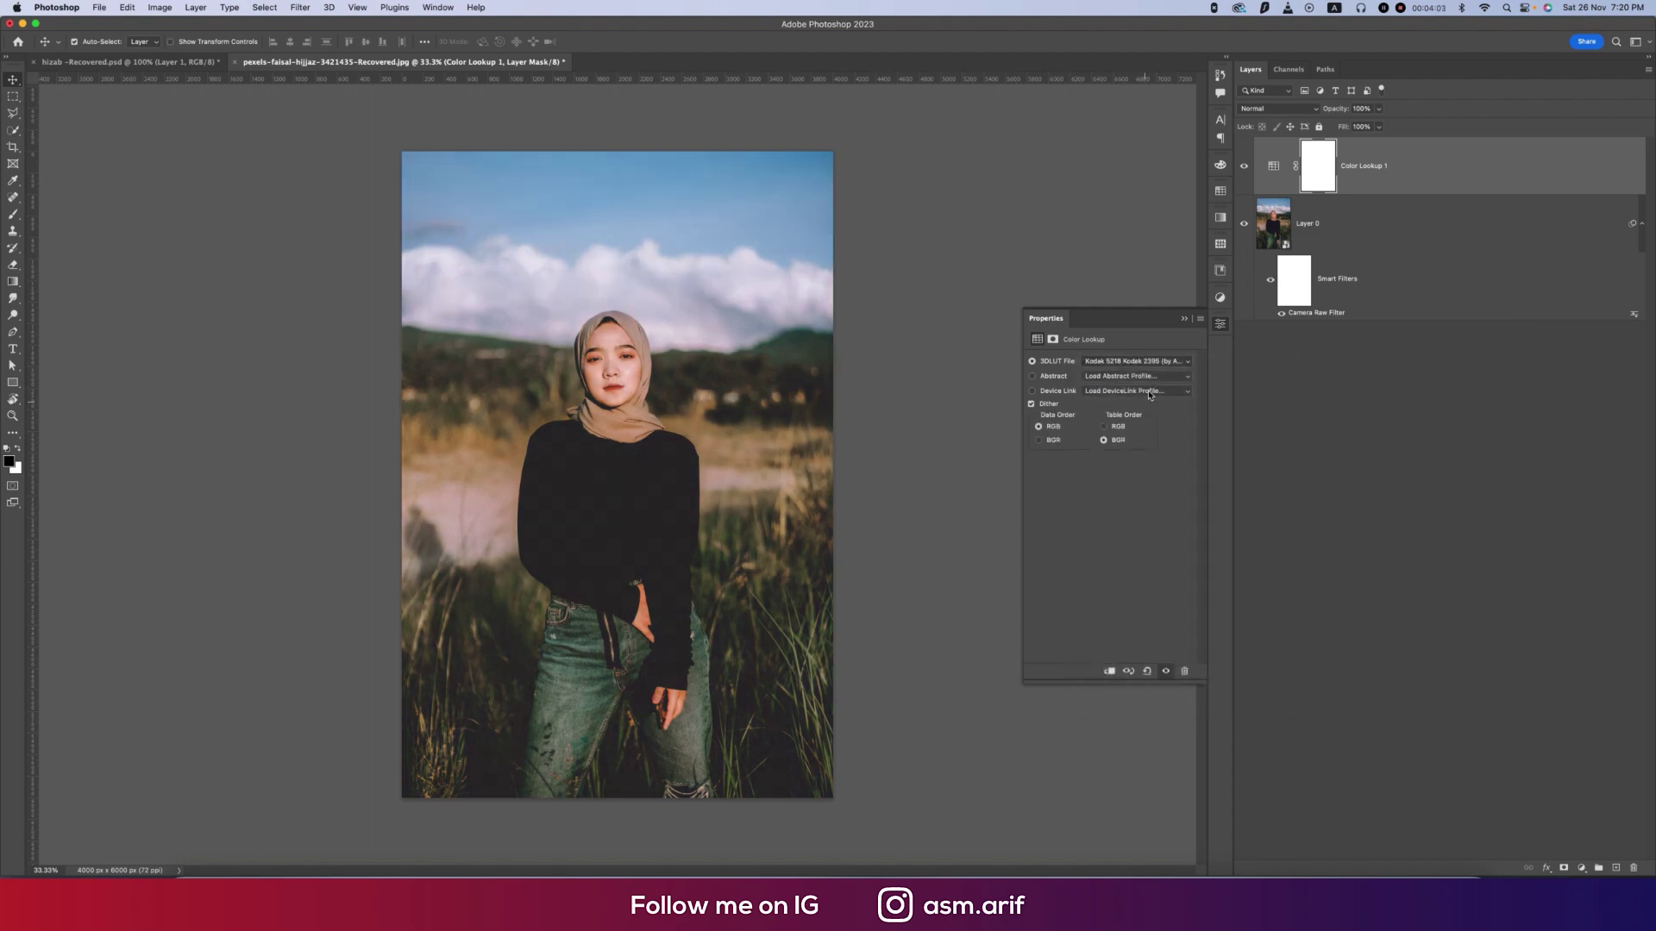
click(1152, 362)
click(1154, 352)
Try Kodak 5205 Fuji 3510 and Fuji ETERNA 250D Kodak 2395, then settle on Fuji F125 Kodak 2393
click(1147, 360)
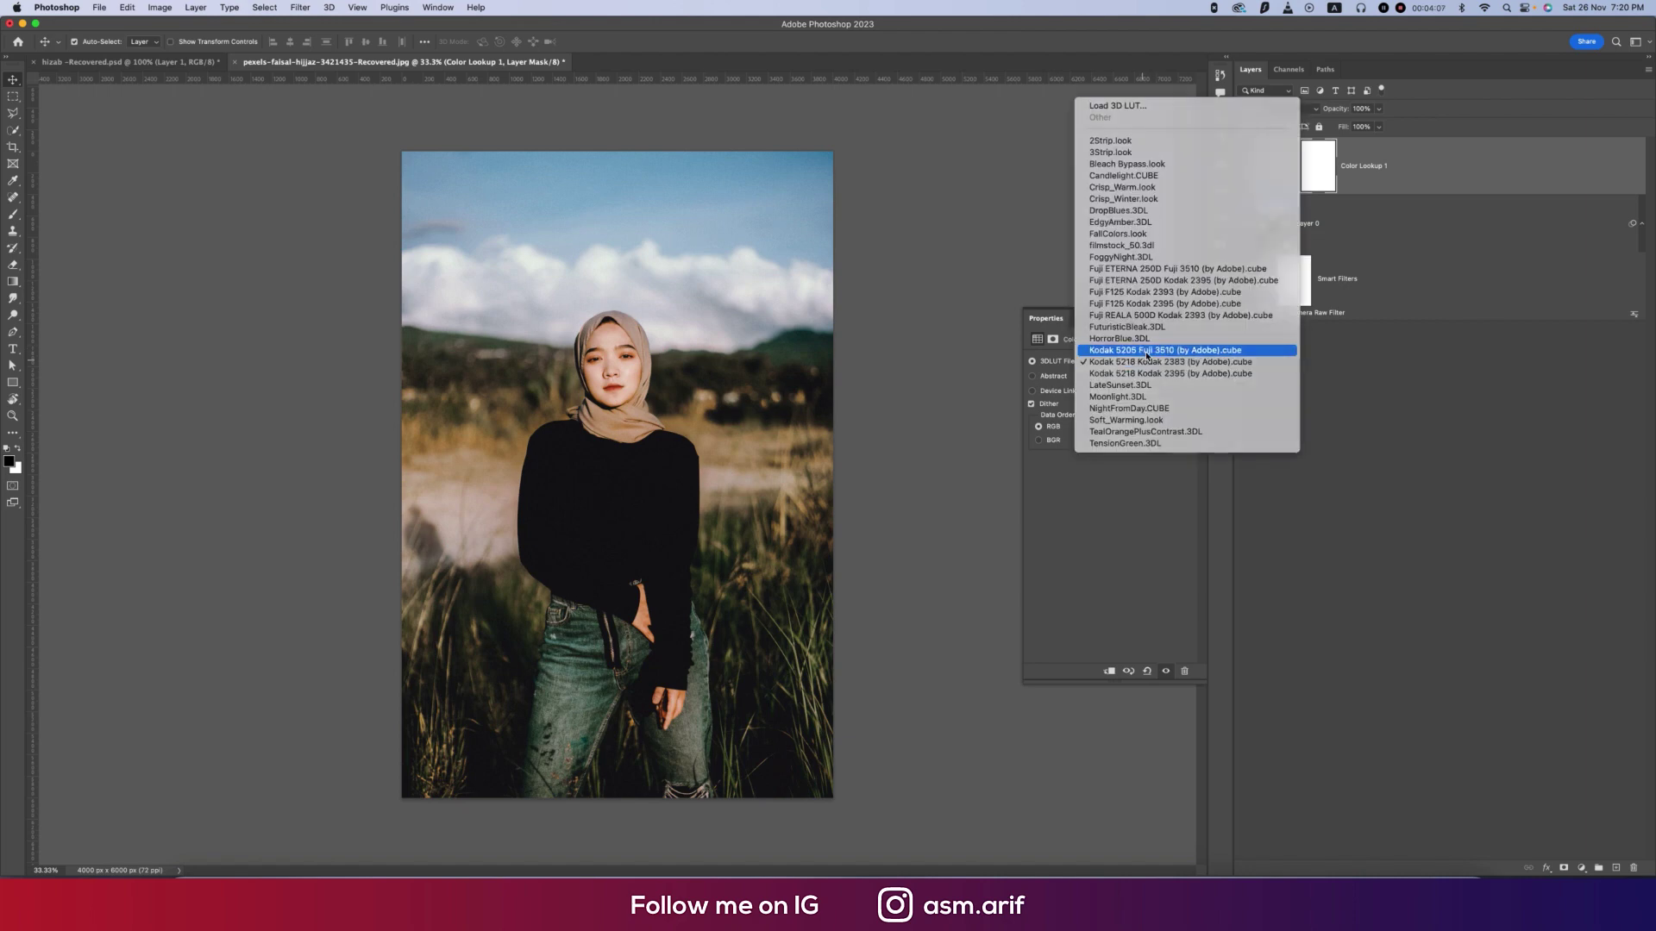
click(1147, 351)
click(1140, 362)
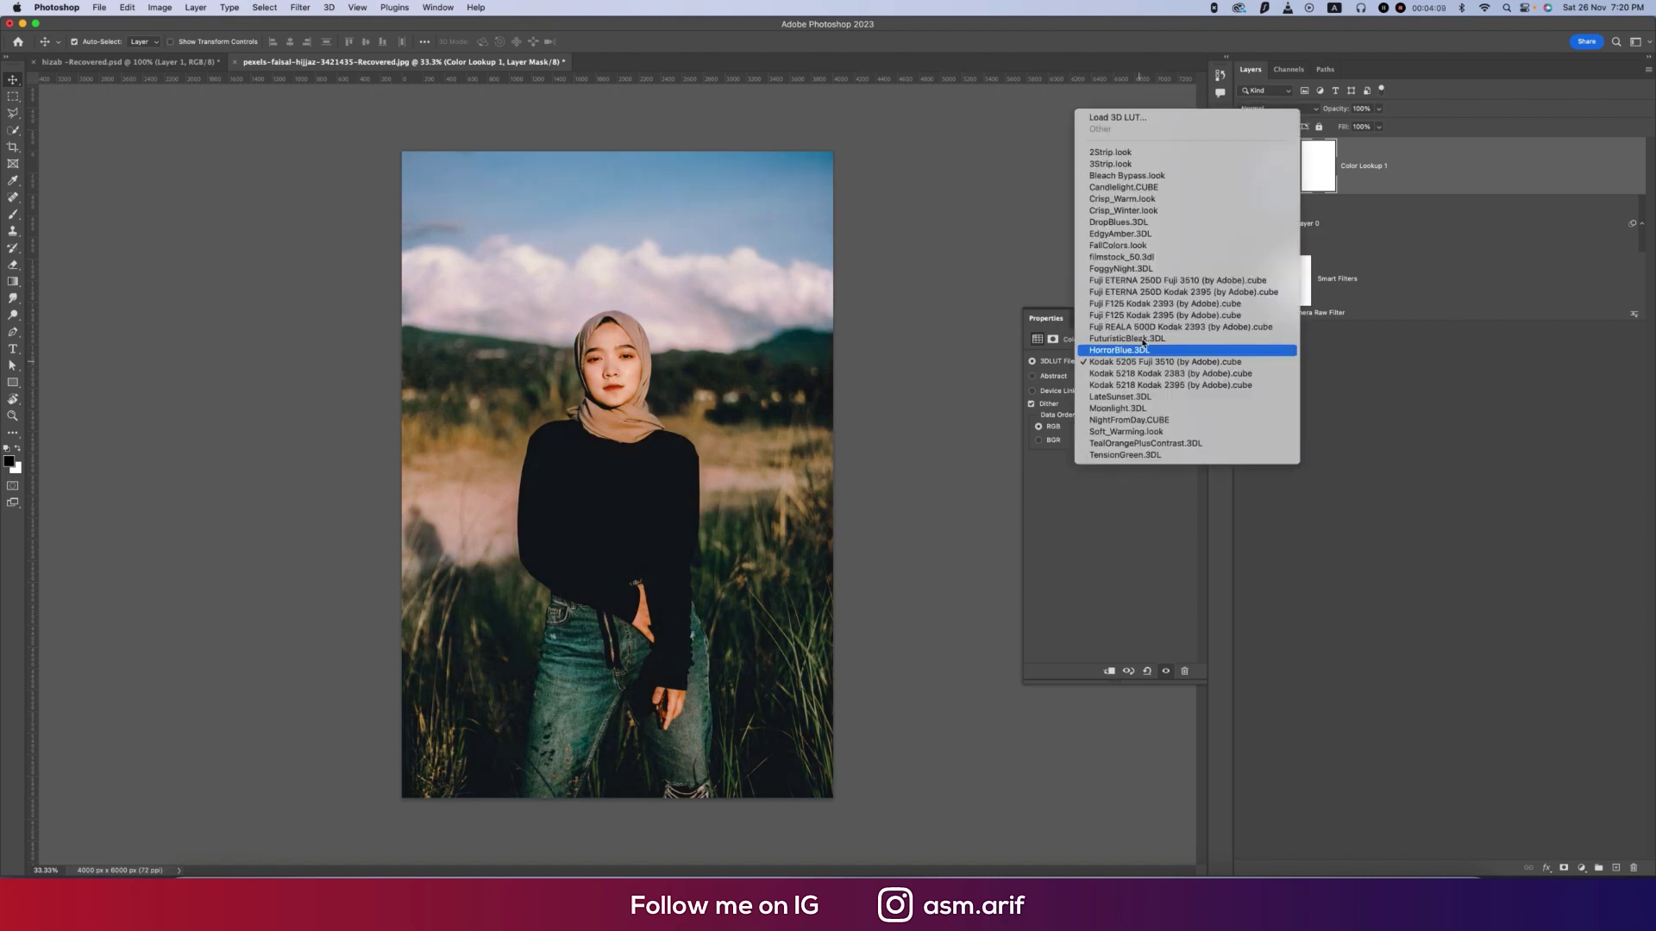
click(1138, 287)
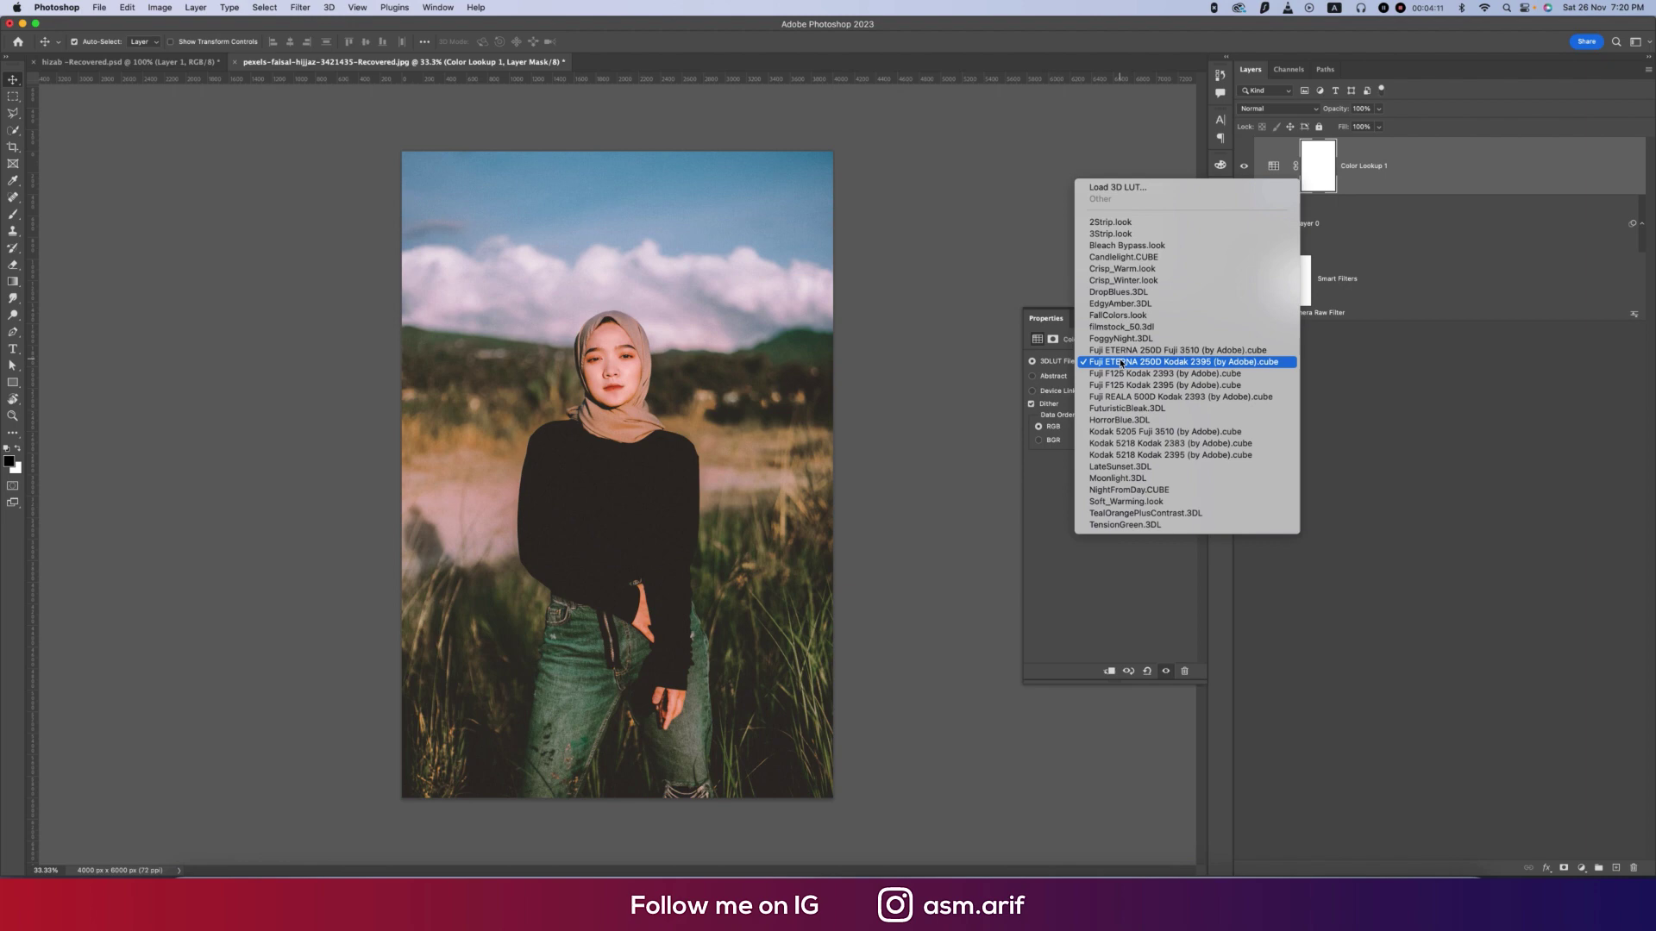
click(1123, 361)
click(1120, 374)
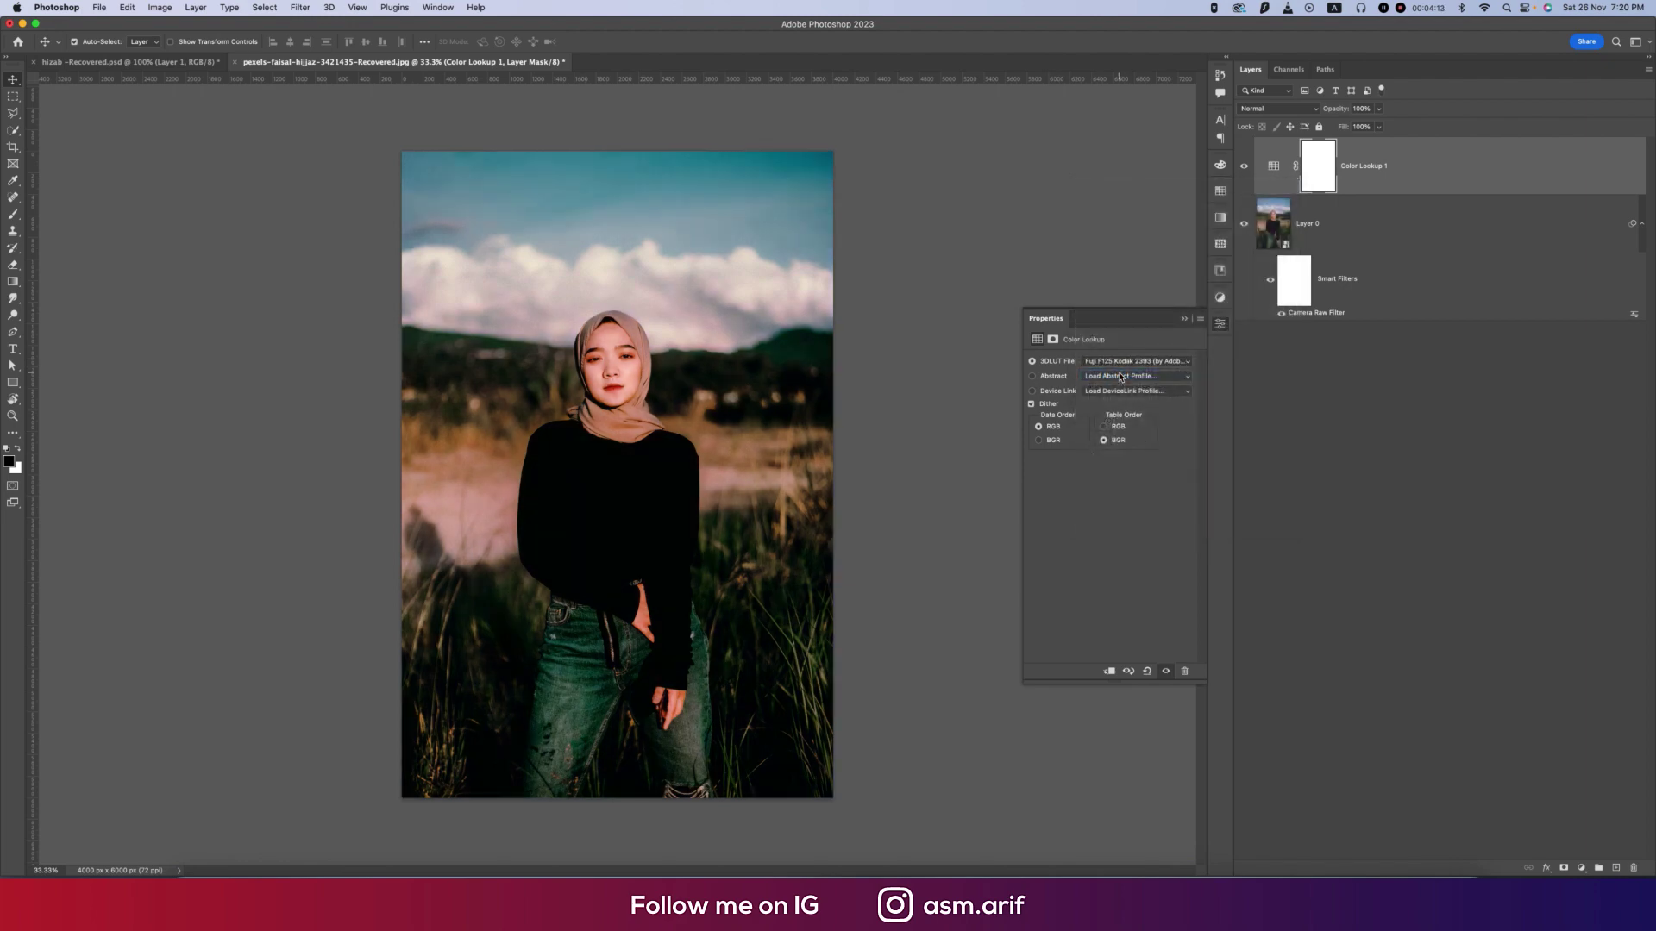
click(1184, 319)
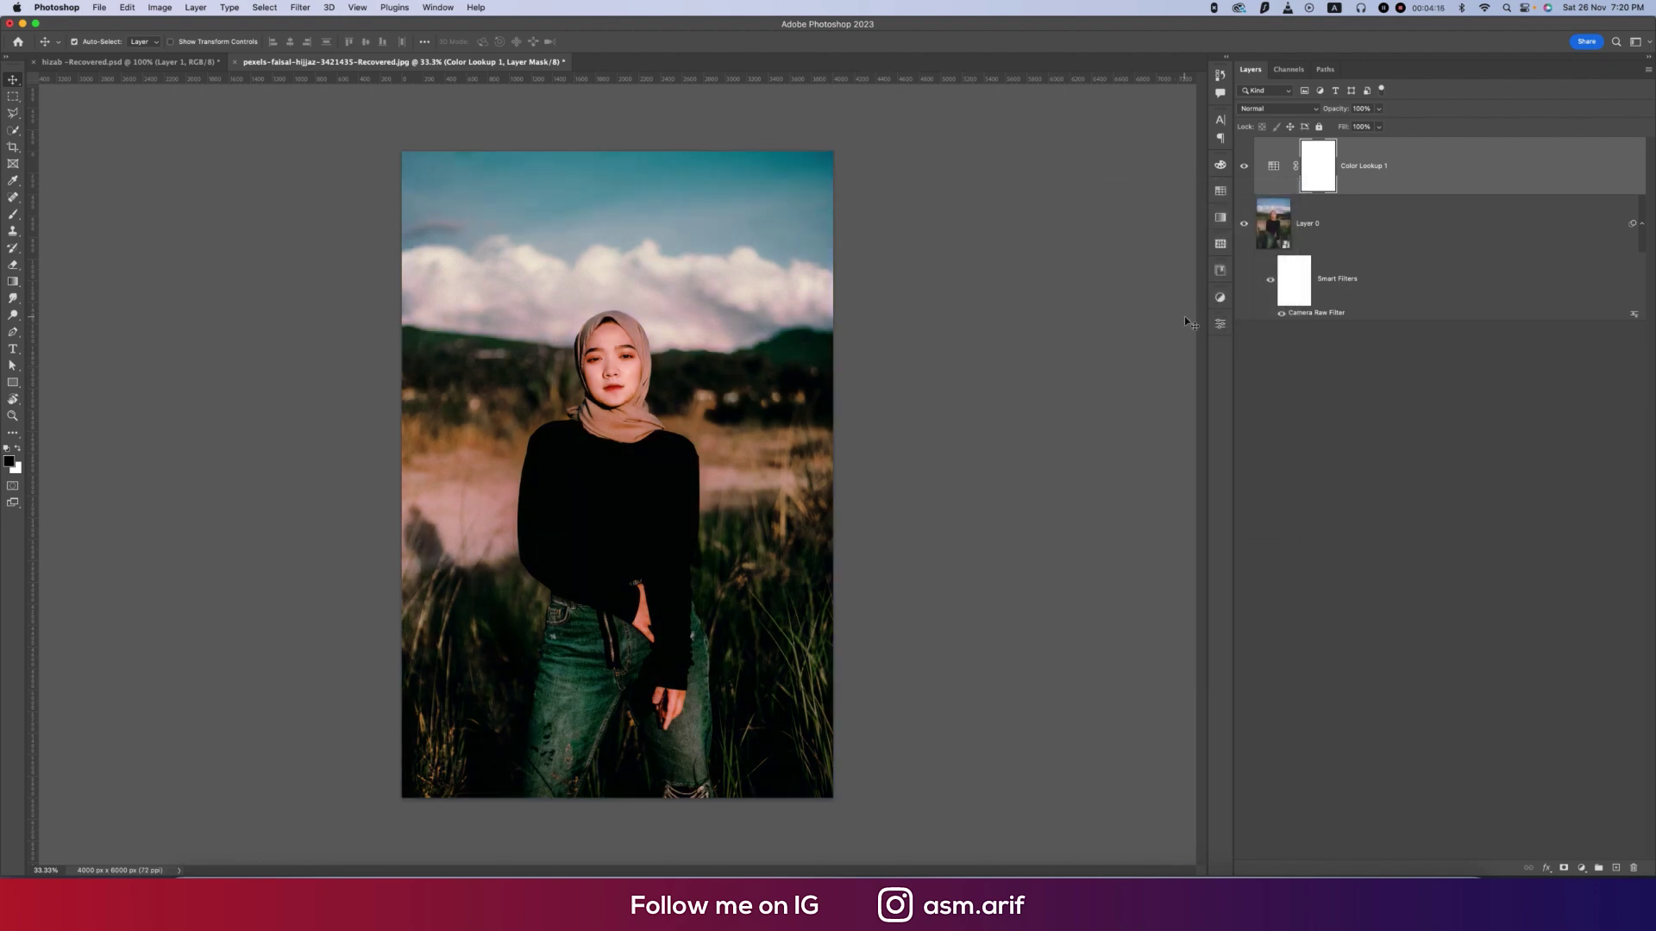
click(1381, 130)
Lower the Color Lookup layer's fill to 26% and toggle its visibility to compare
drag(1382, 142, 1337, 145)
click(1046, 302)
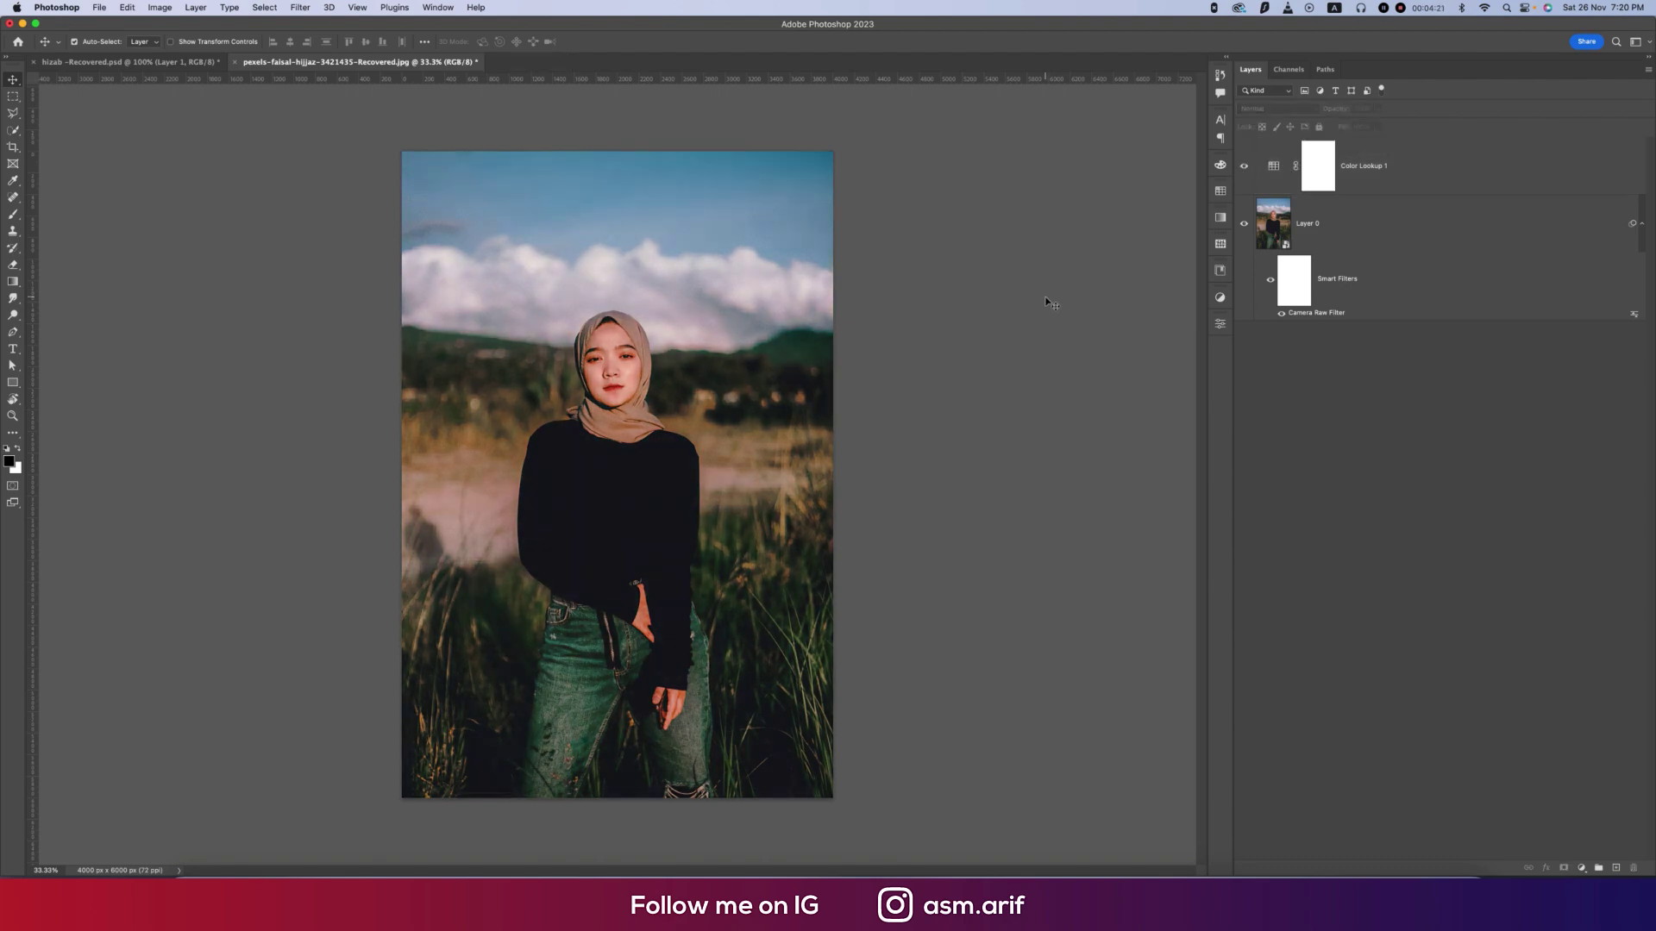
click(1244, 168)
click(1245, 167)
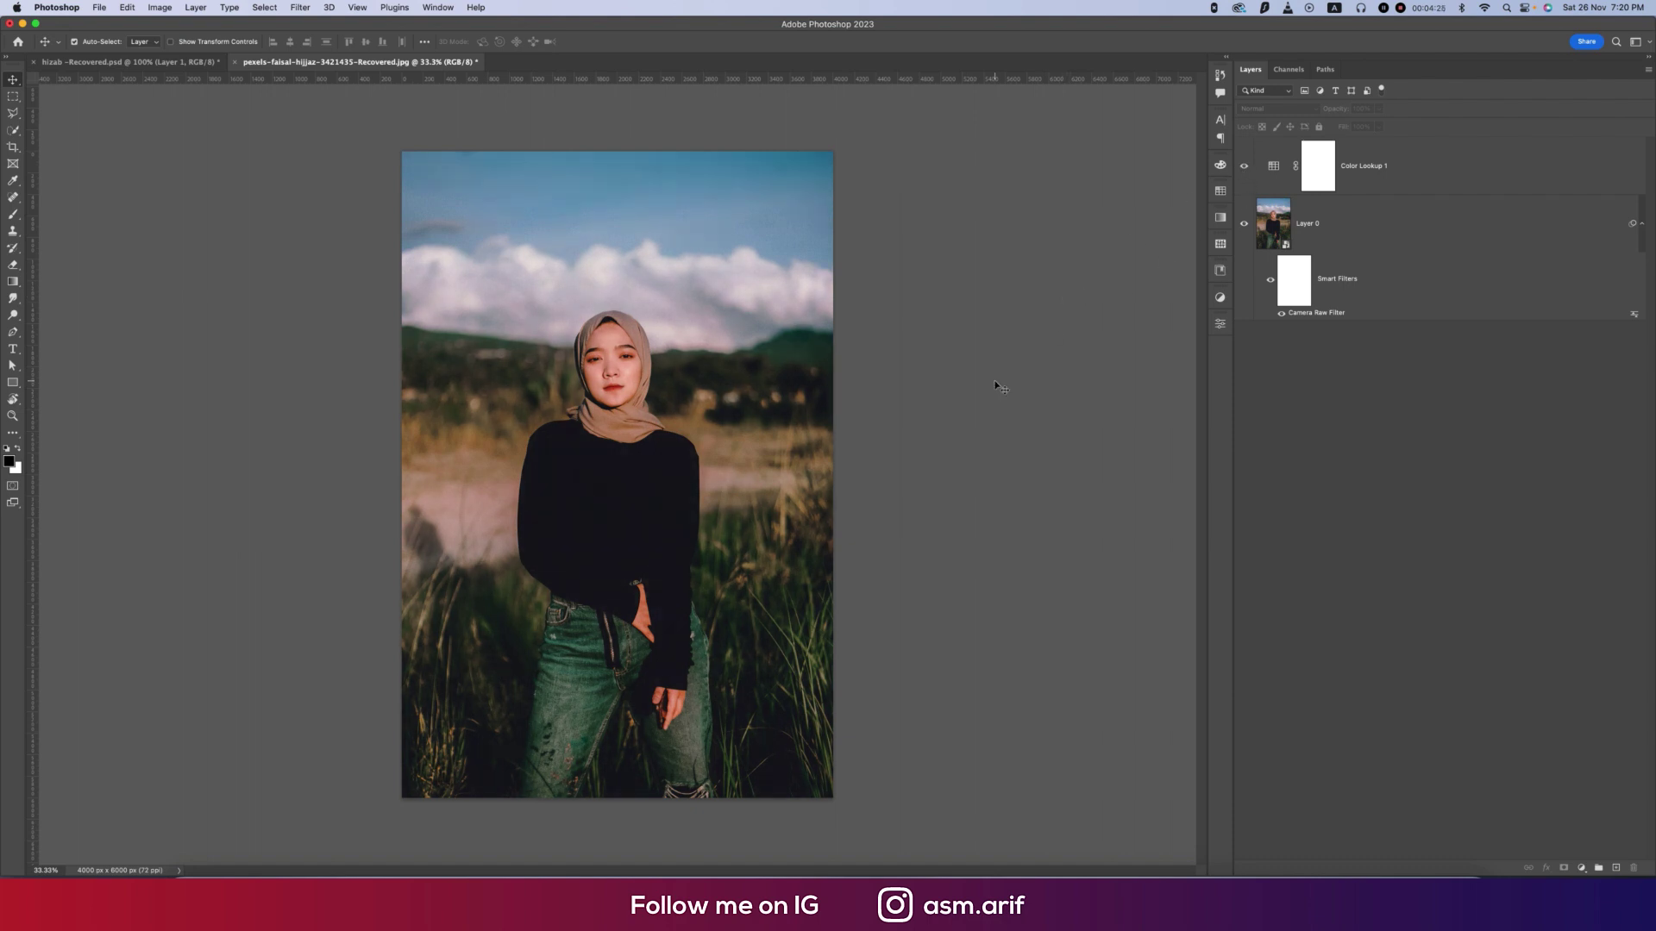